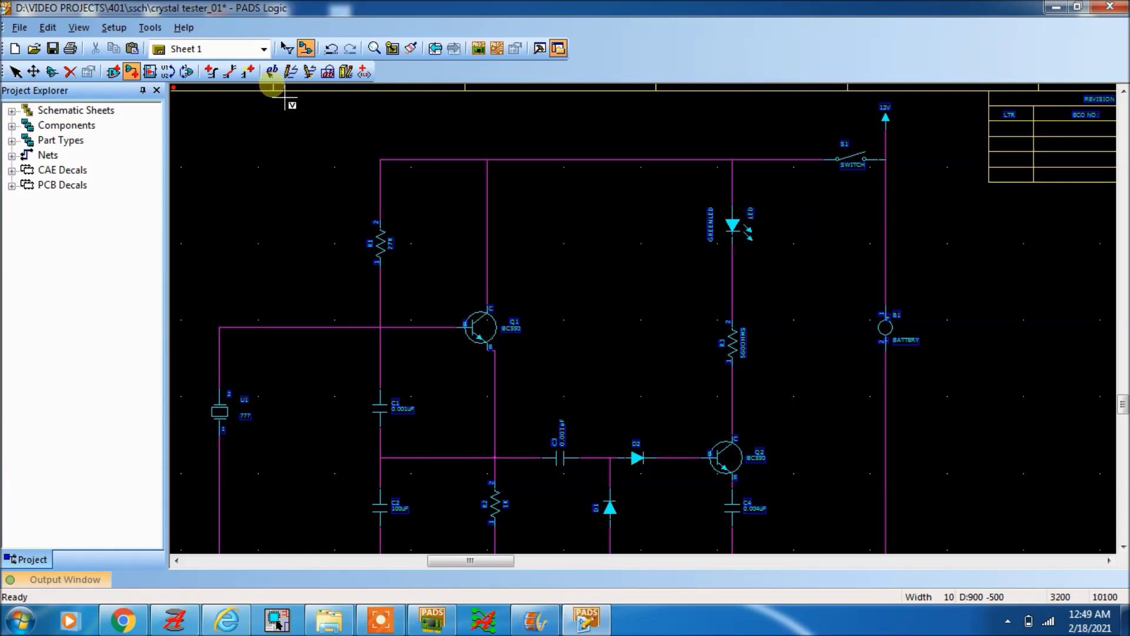
# Draw a wire right from Q1's collector line and terminate it with a GND ground symbol
pyautogui.click(131, 71)
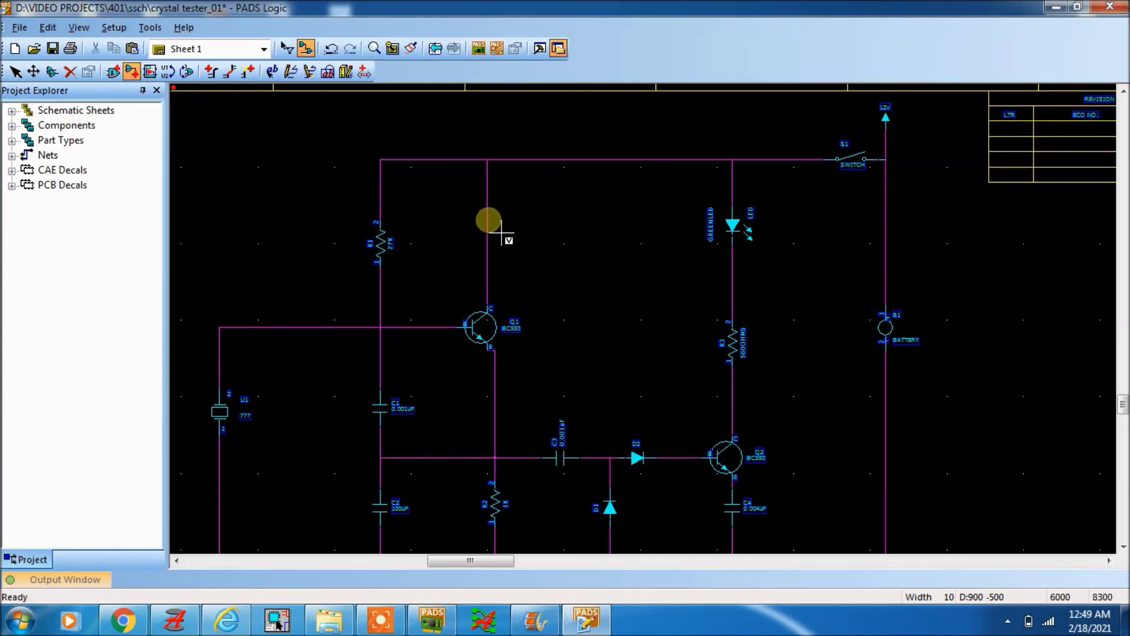
pyautogui.click(488, 221)
pyautogui.rightClick(555, 221)
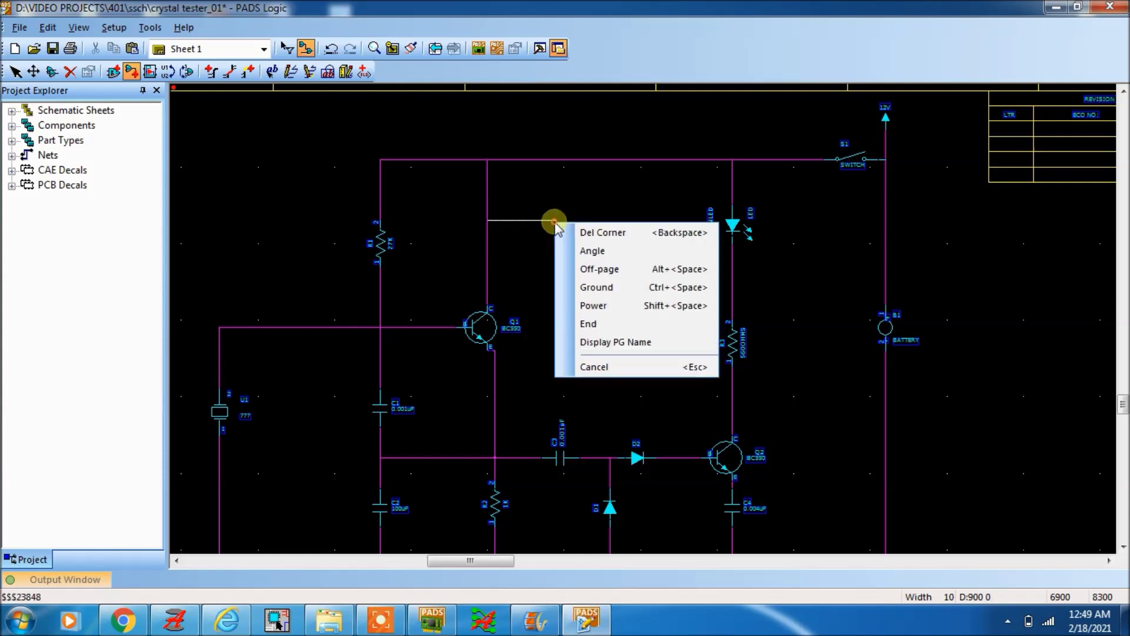
pyautogui.click(600, 289)
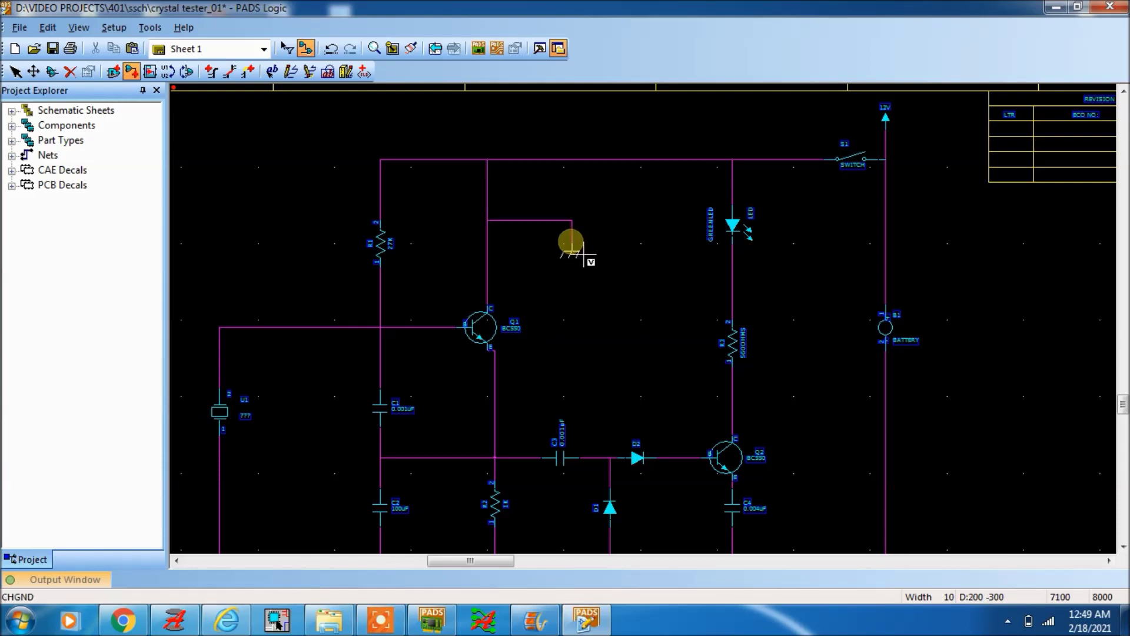
pyautogui.rightClick(571, 241)
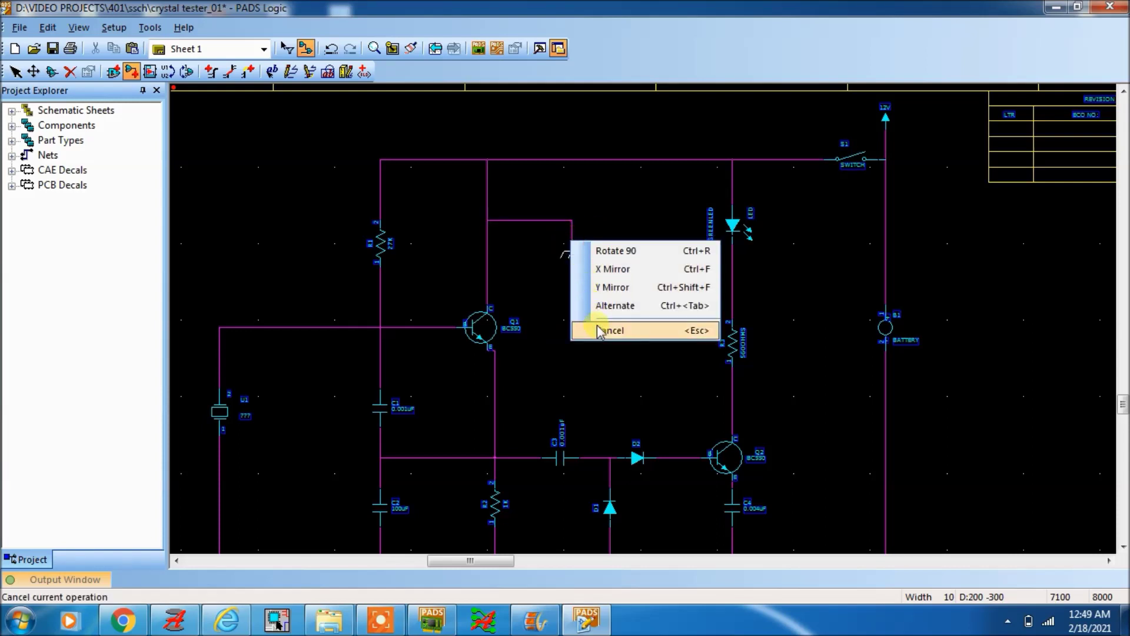
pyautogui.click(596, 304)
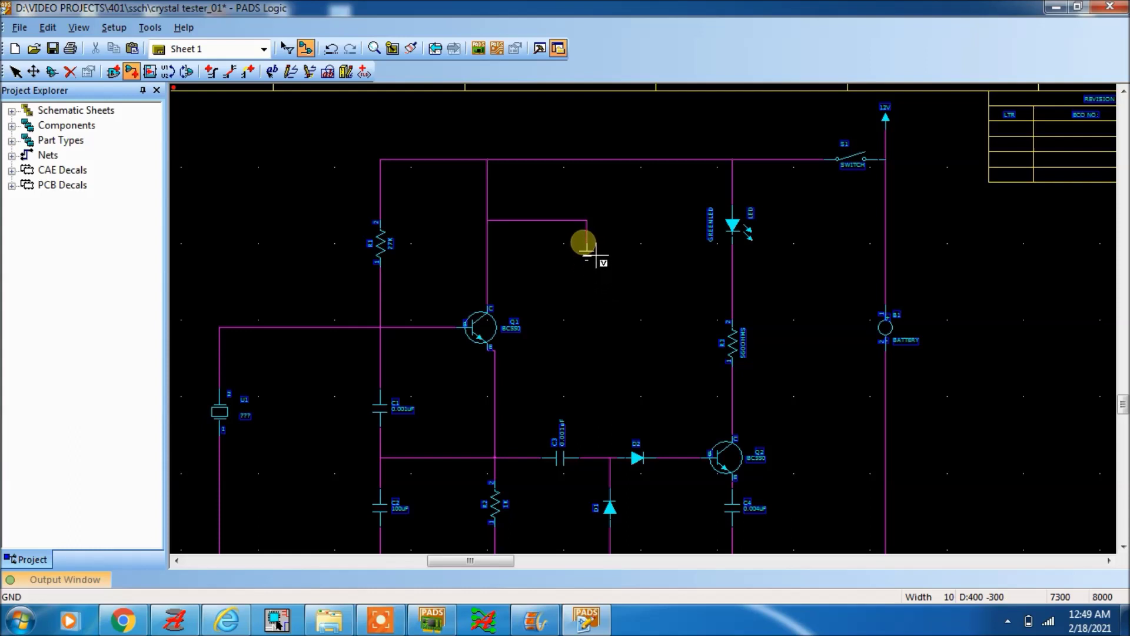
pyautogui.rightClick(584, 244)
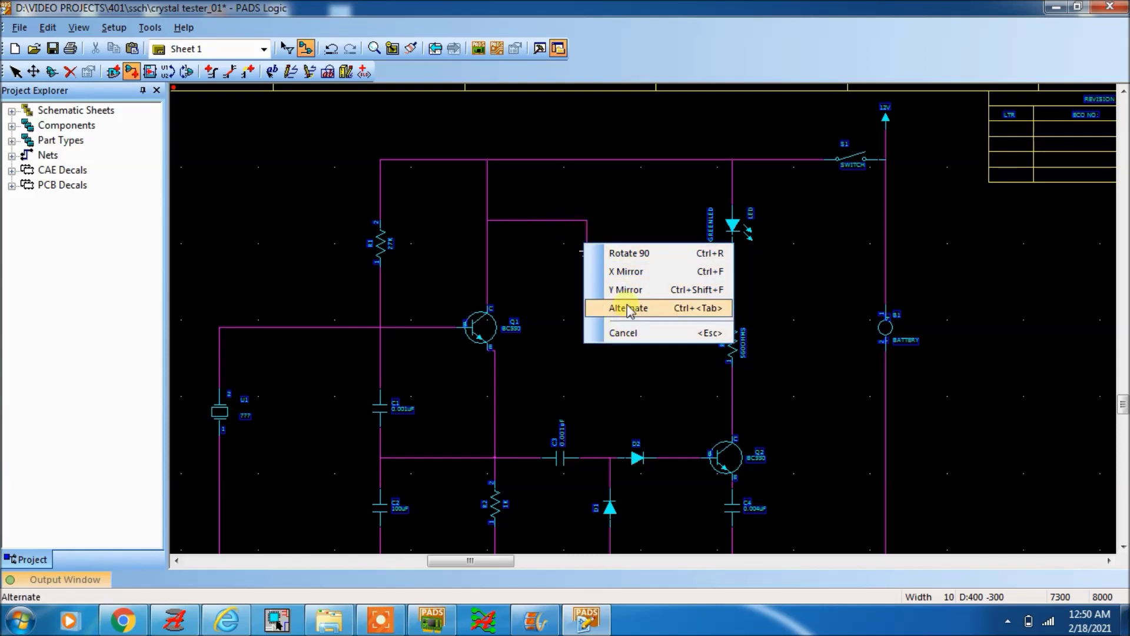
pyautogui.click(628, 333)
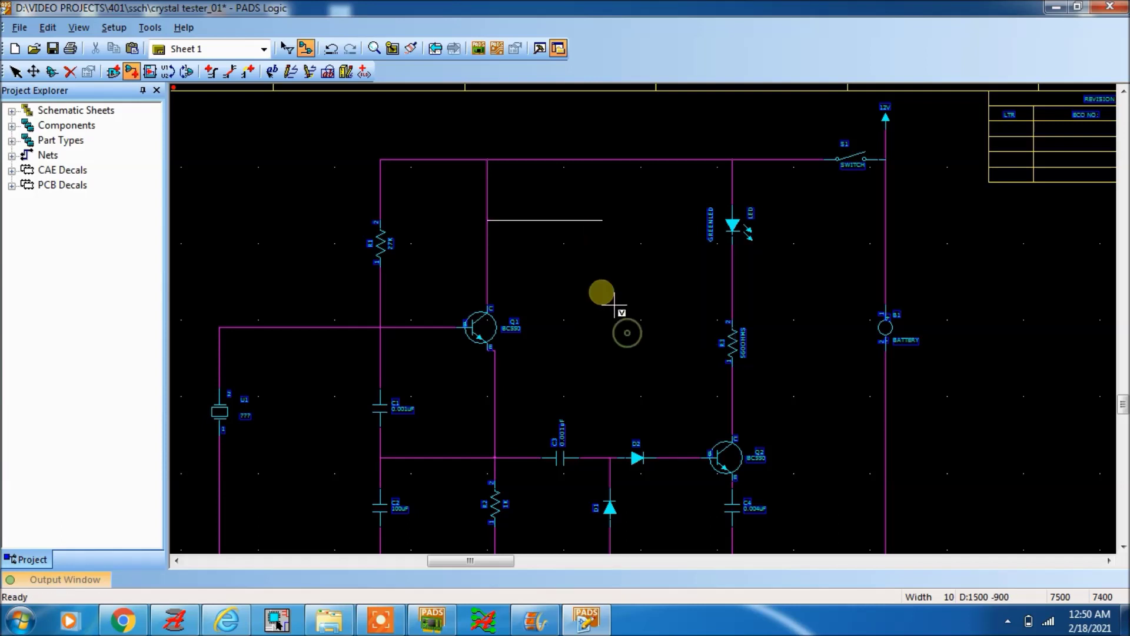
pyautogui.rightClick(558, 253)
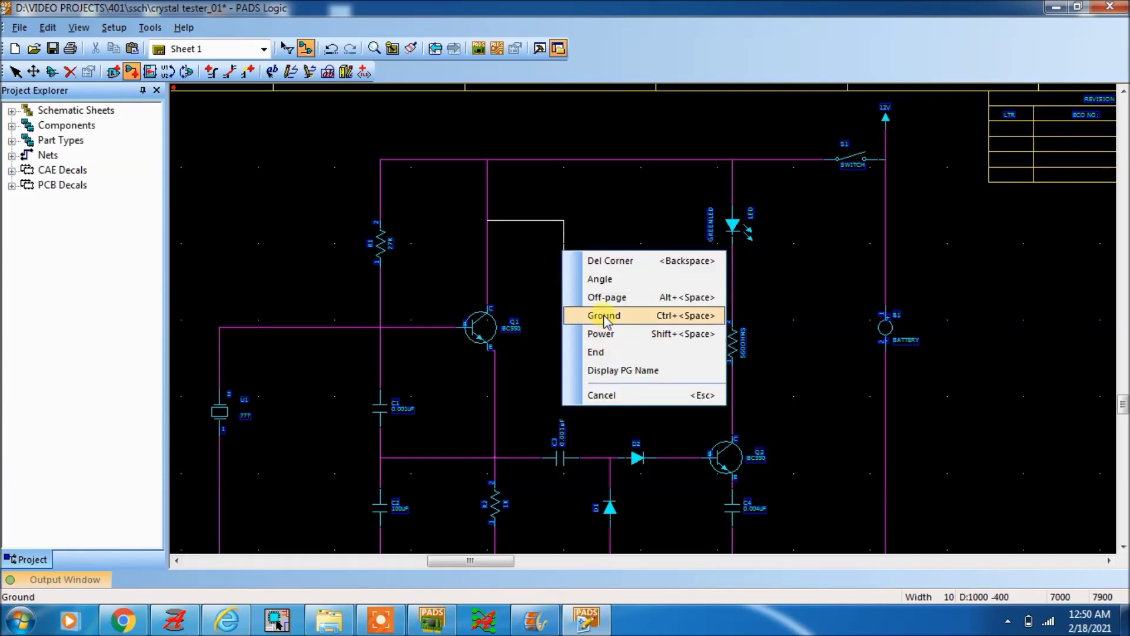
pyautogui.click(575, 316)
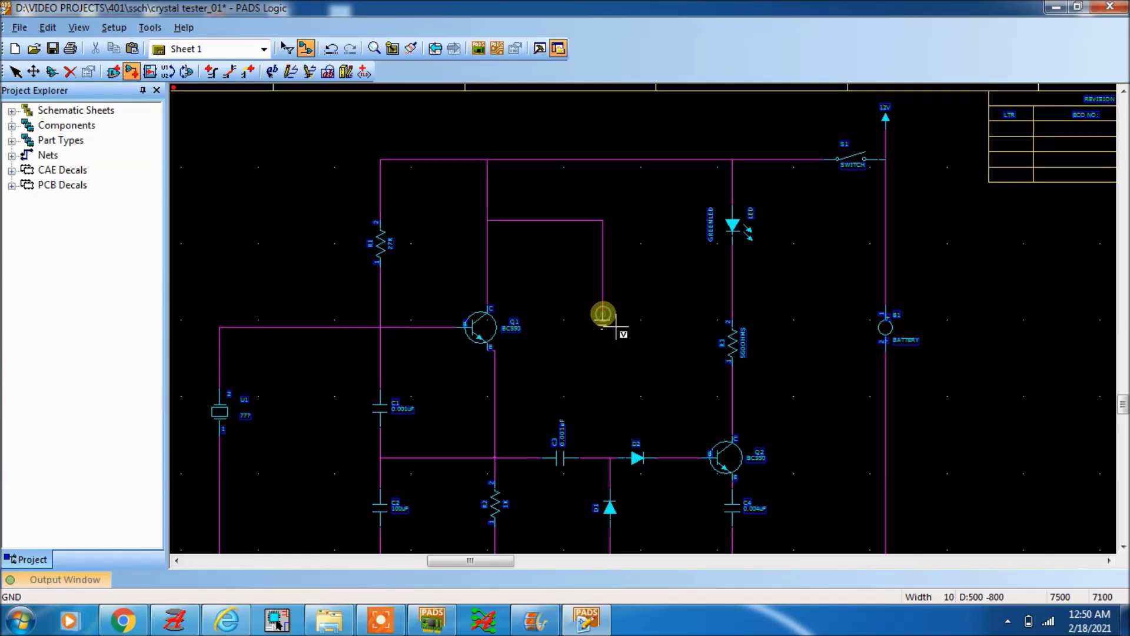
pyautogui.click(580, 256)
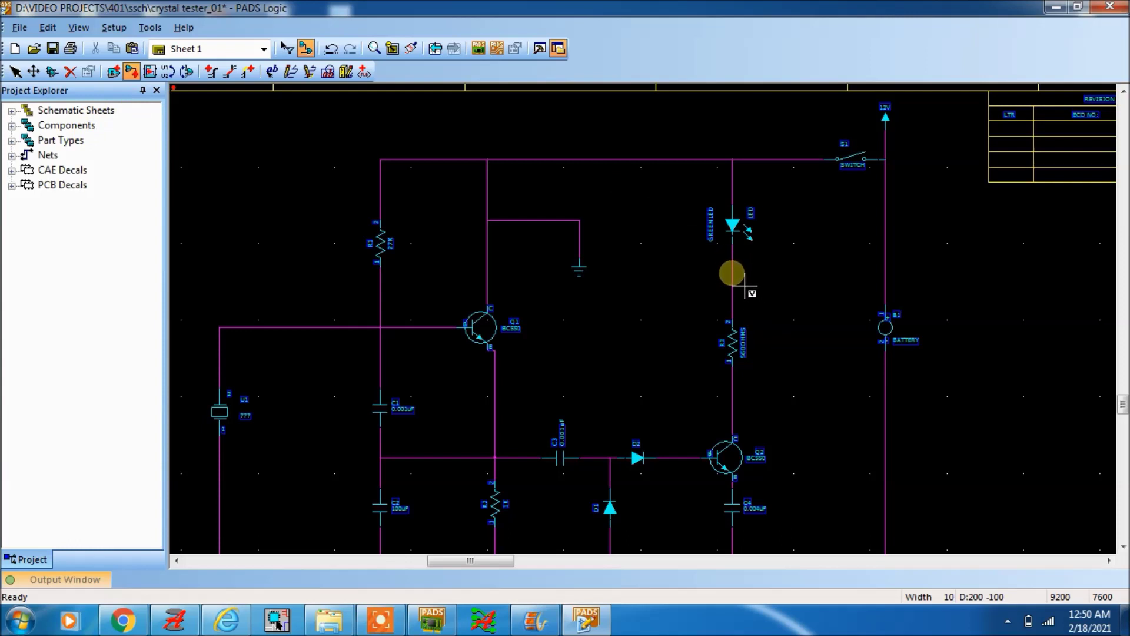
# Run a wire right from the LED–R3 line and end it with the AGND ground variant
pyautogui.click(732, 273)
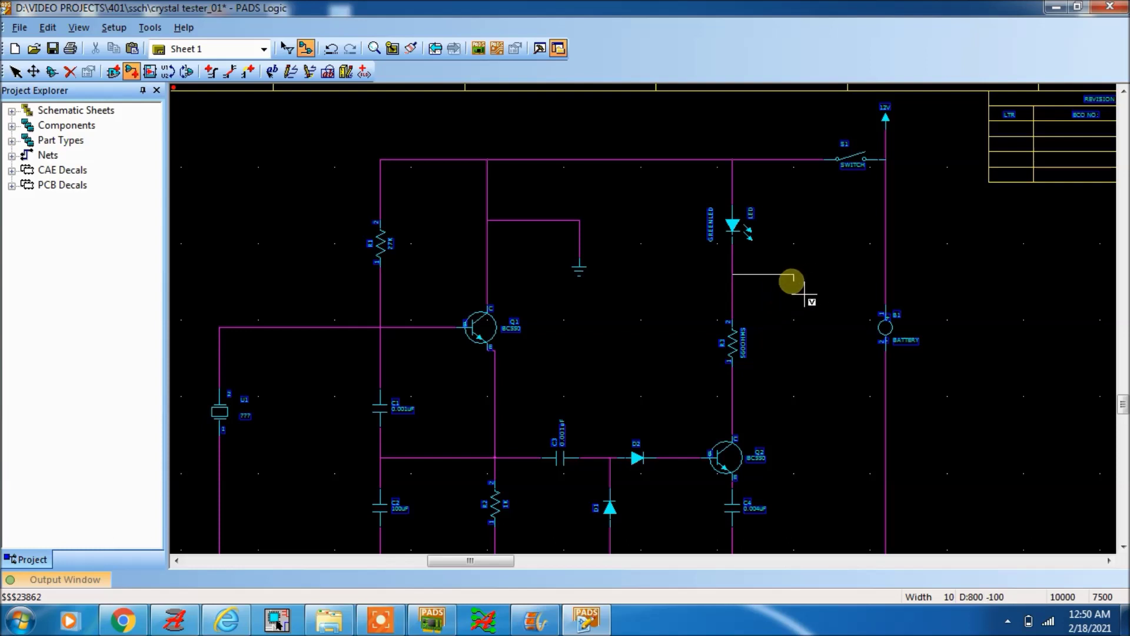
pyautogui.rightClick(792, 282)
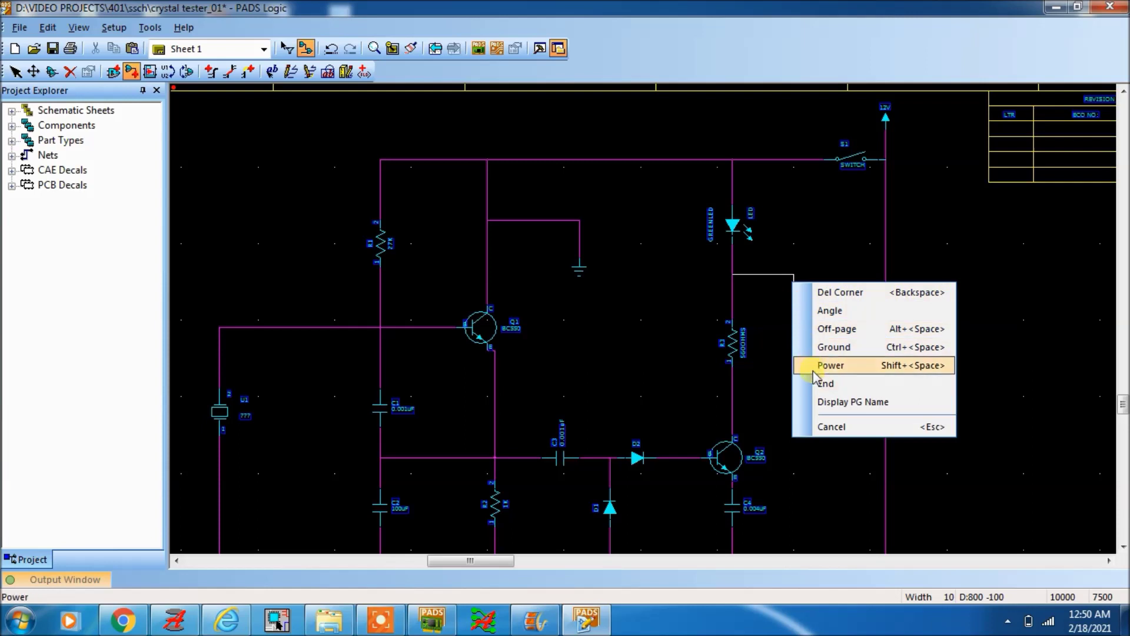
pyautogui.click(814, 352)
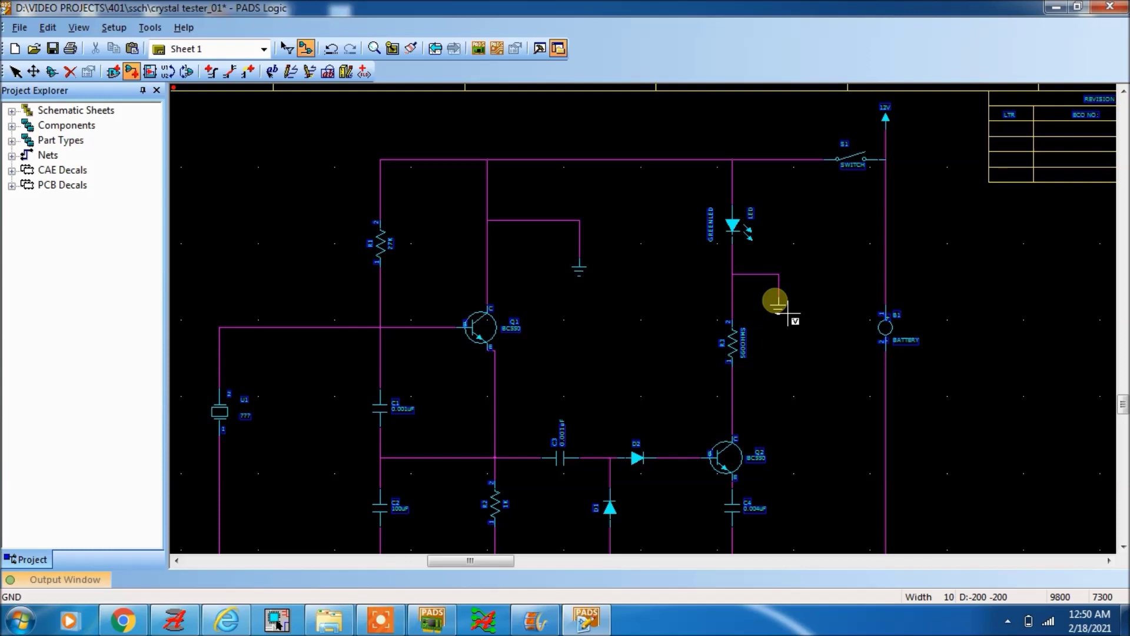
pyautogui.rightClick(780, 299)
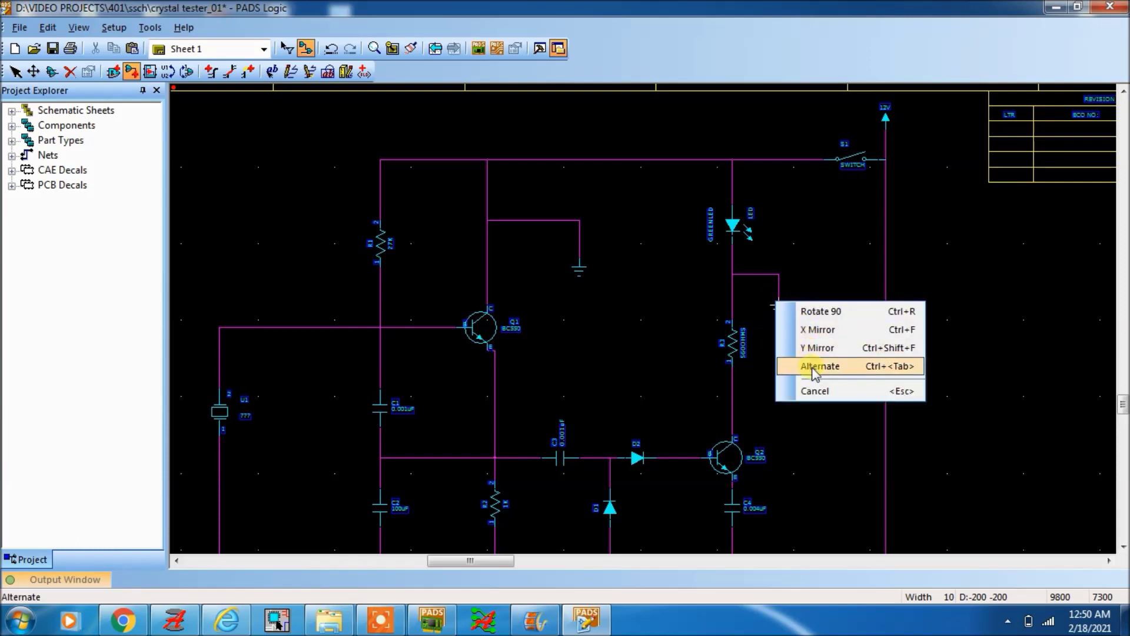
pyautogui.click(792, 366)
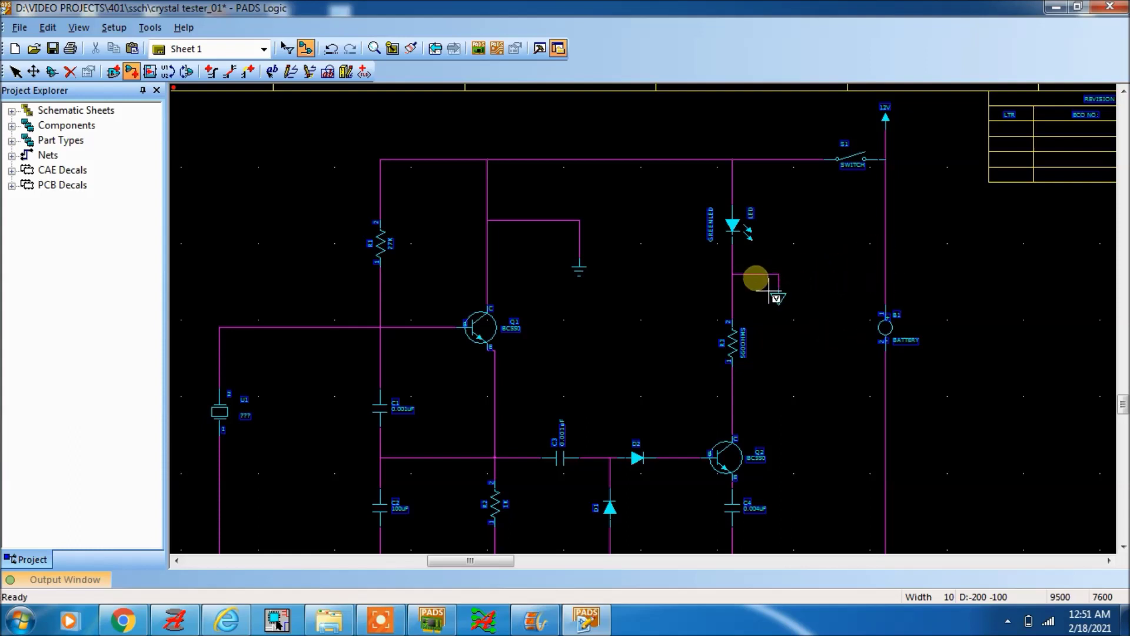
pyautogui.click(769, 289)
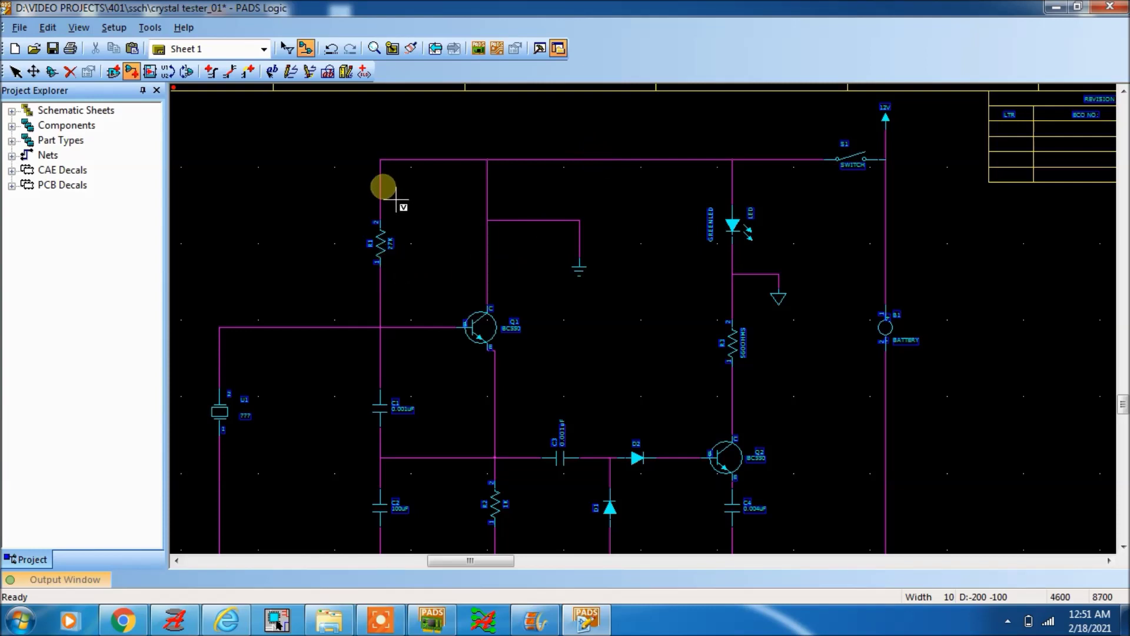
pyautogui.click(381, 189)
pyautogui.rightClick(424, 190)
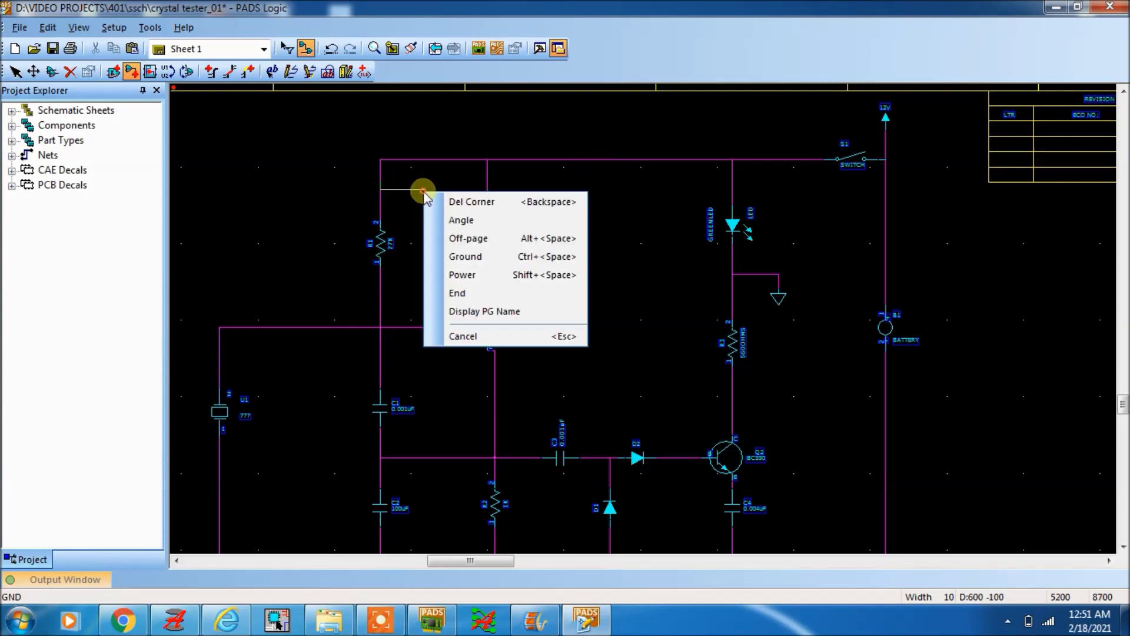
pyautogui.click(451, 259)
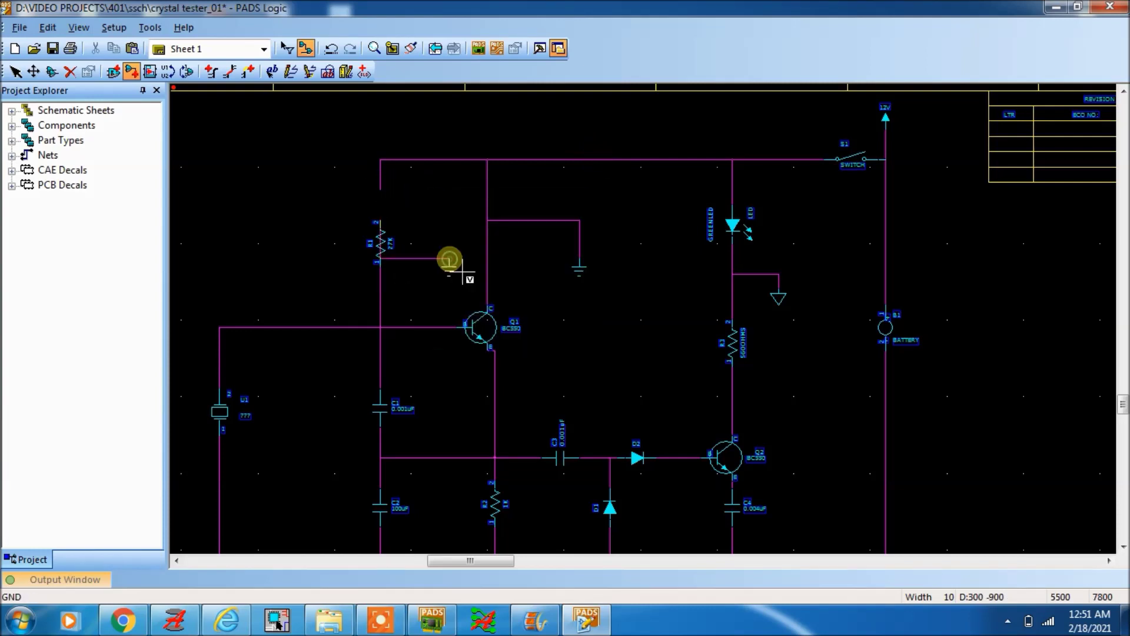
pyautogui.rightClick(440, 187)
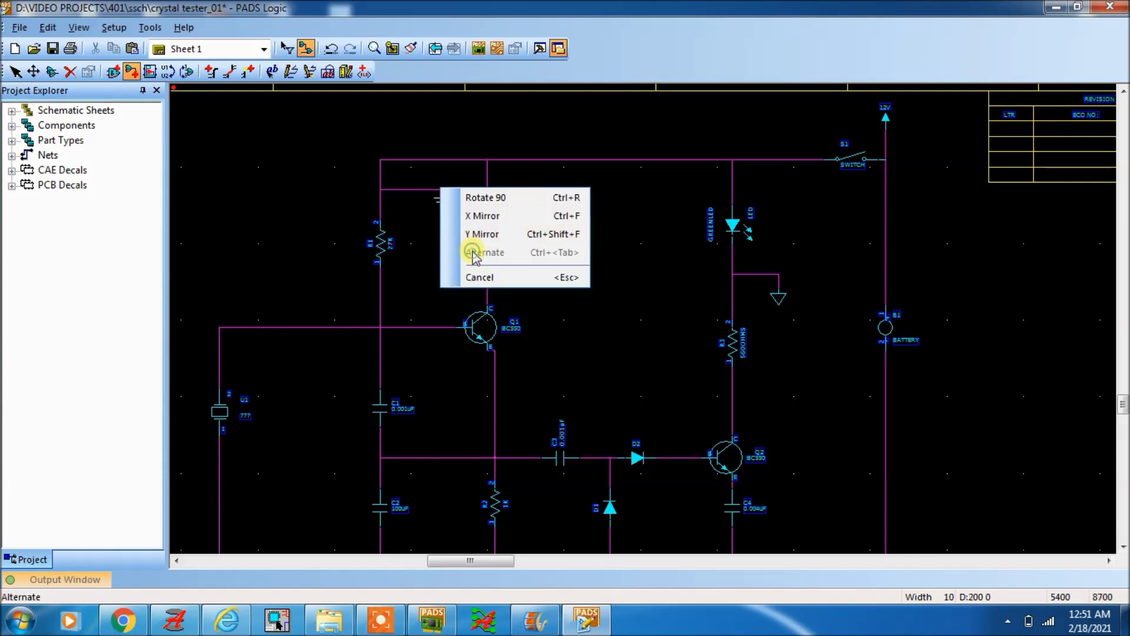
pyautogui.click(491, 277)
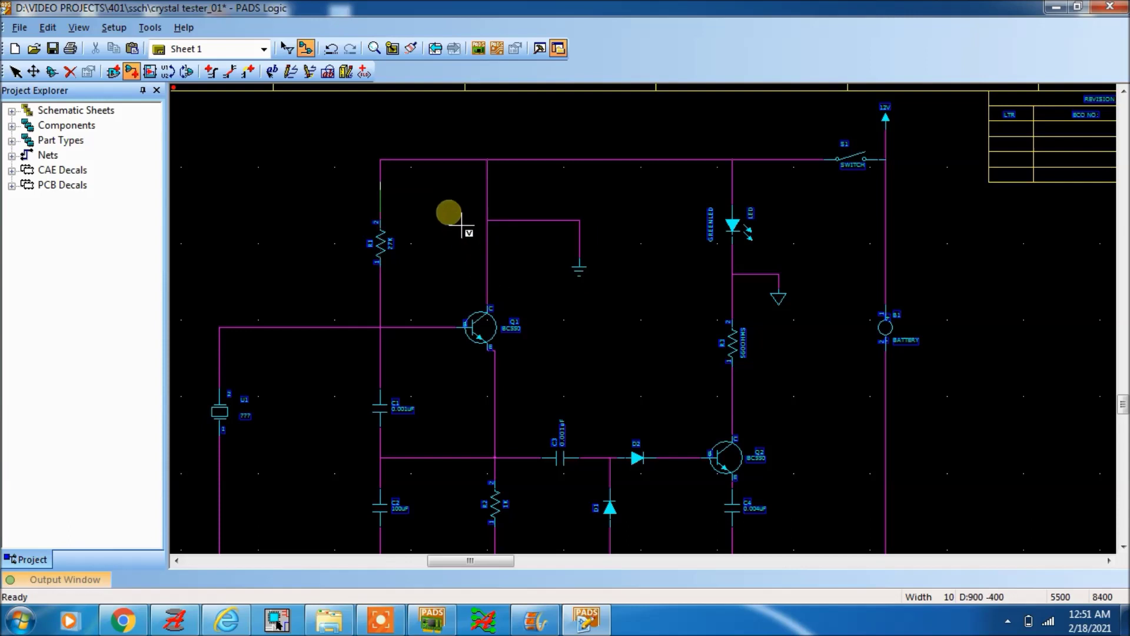
pyautogui.rightClick(430, 182)
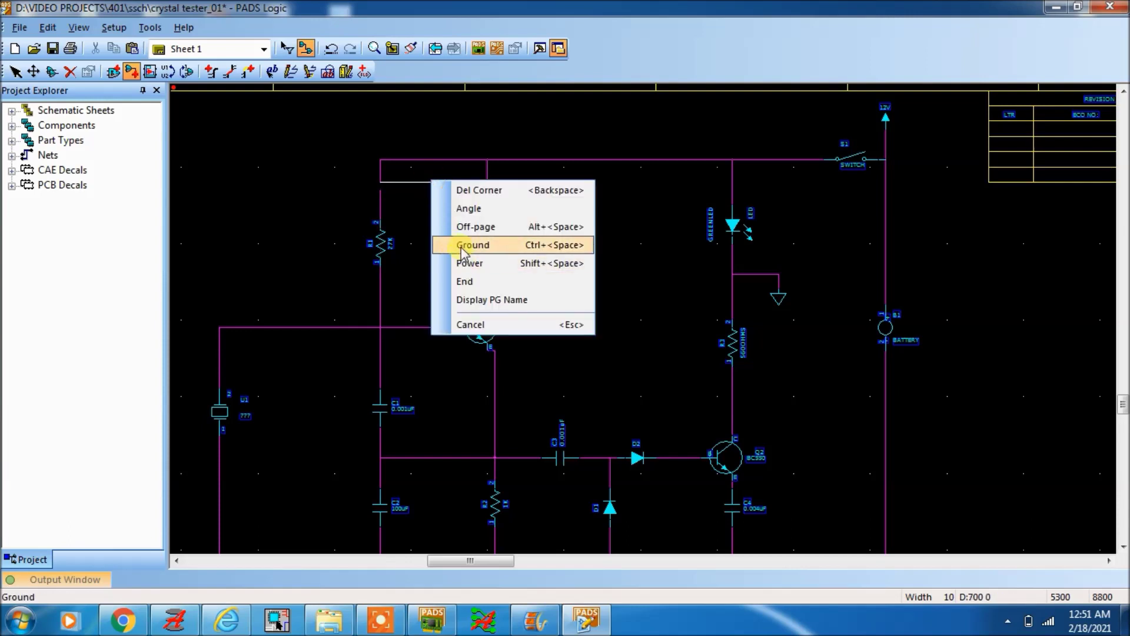
pyautogui.click(462, 245)
pyautogui.rightClick(442, 200)
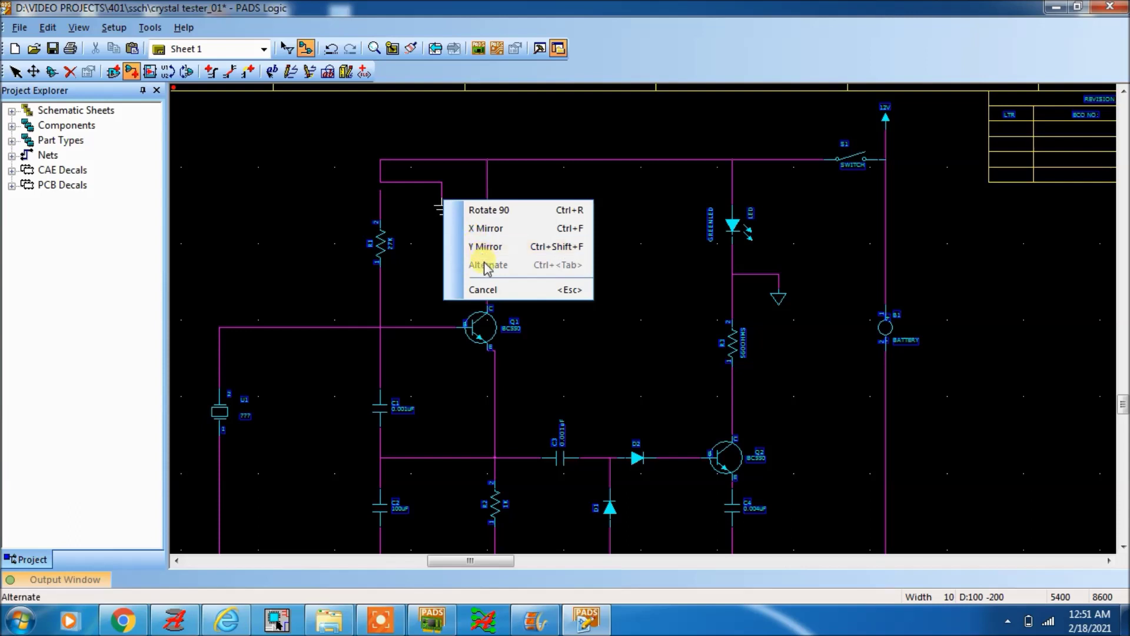
pyautogui.rightClick(425, 218)
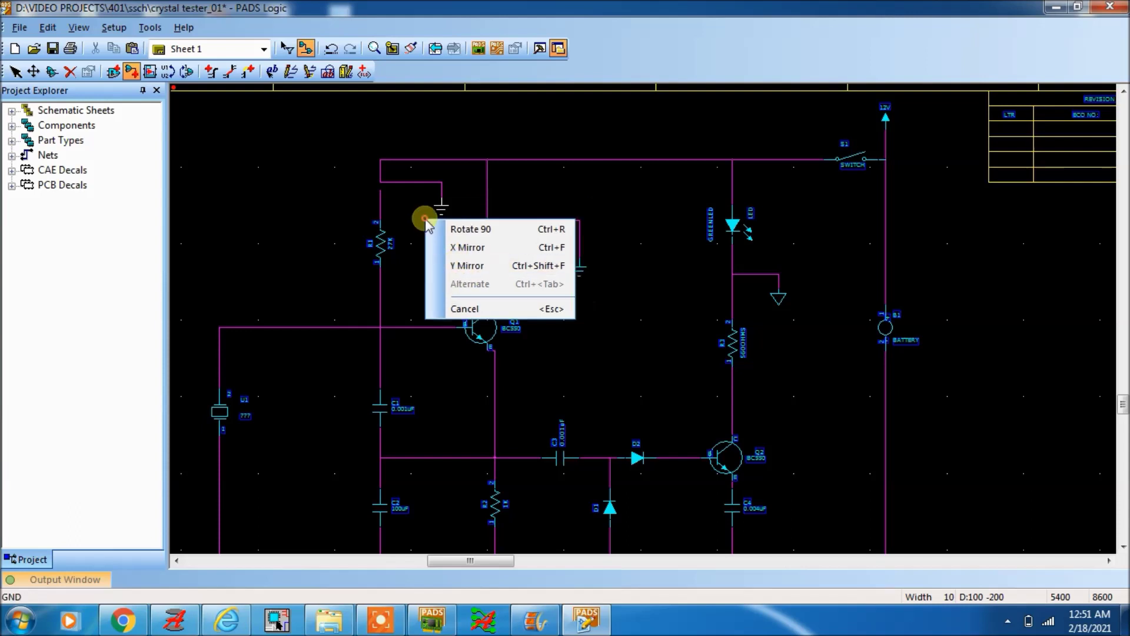
pyautogui.click(460, 310)
pyautogui.press('Escape')
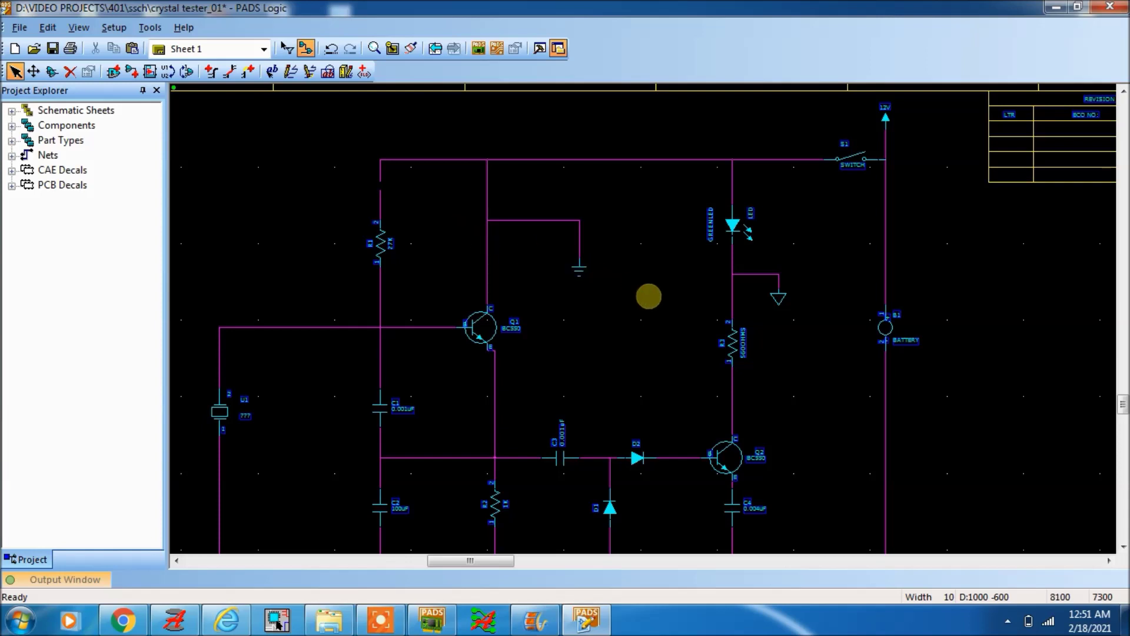
# End the wire branching from the line above Q1 with a ground symbol, leaving orientation unchanged
pyautogui.scroll(2, 648, 296)
pyautogui.scroll(-2, 649, 296)
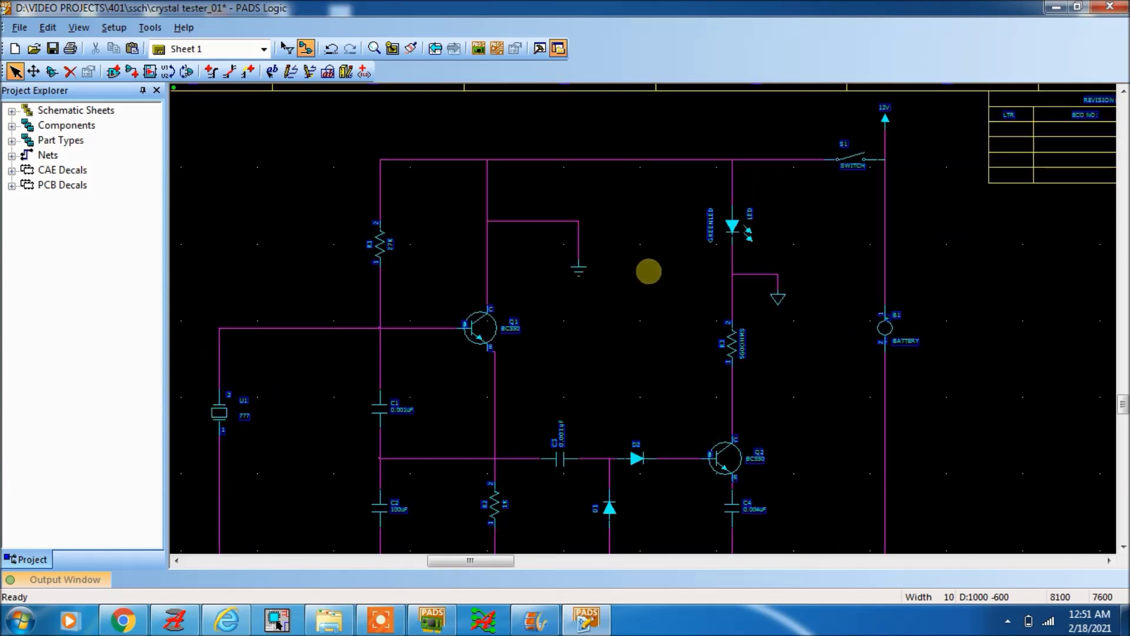
pyautogui.click(131, 71)
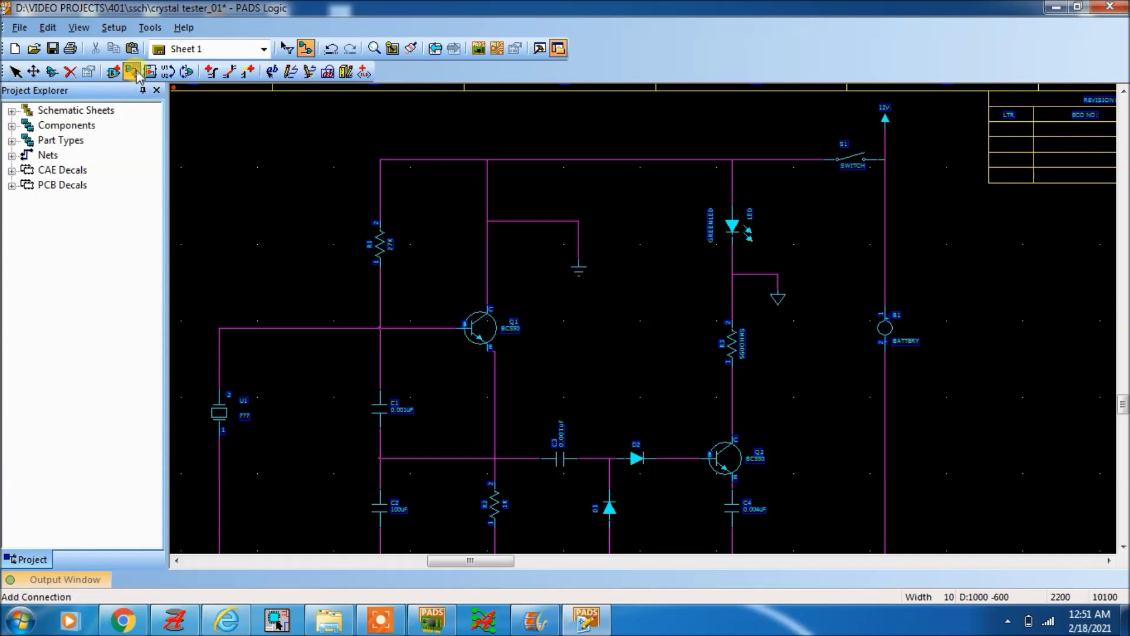
pyautogui.scroll(-2, 558, 336)
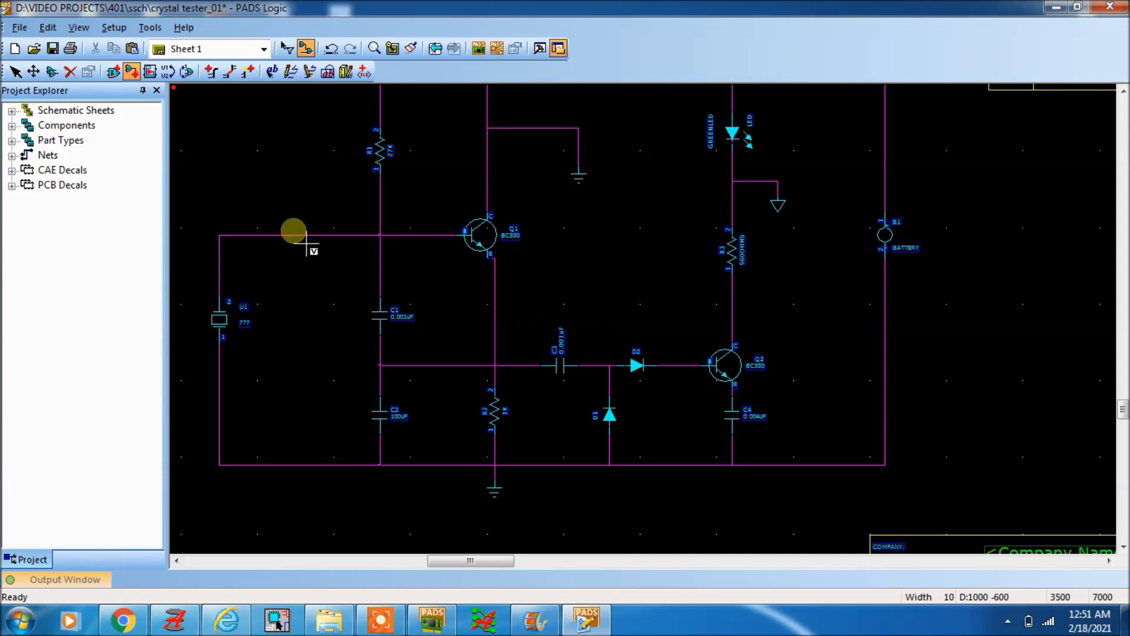
pyautogui.scroll(2, 439, 273)
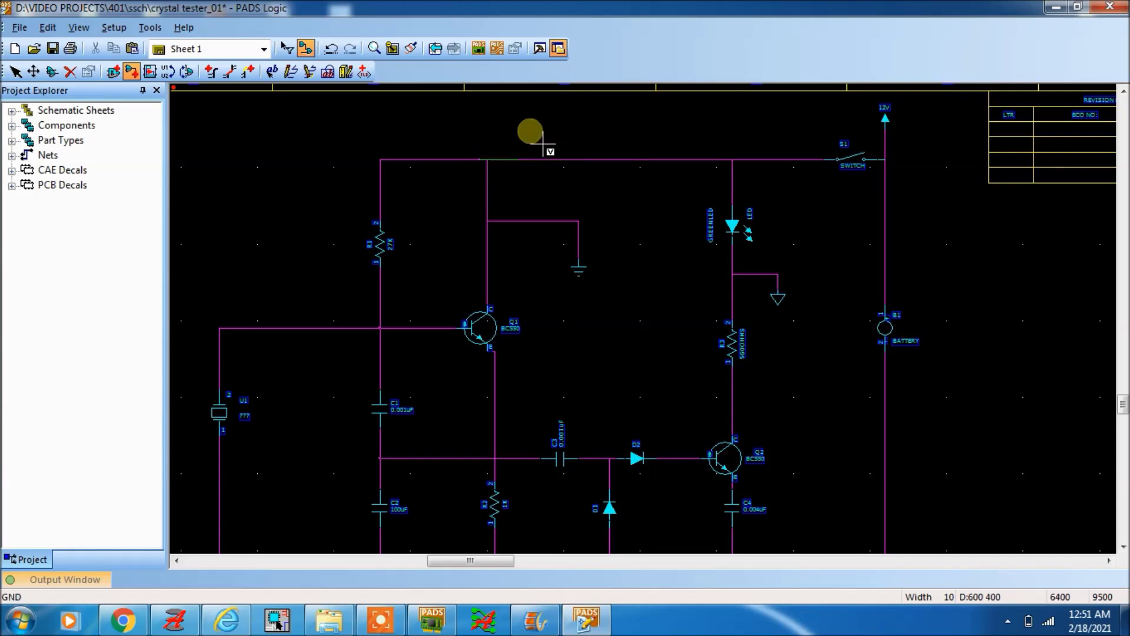
pyautogui.rightClick(460, 111)
pyautogui.click(507, 172)
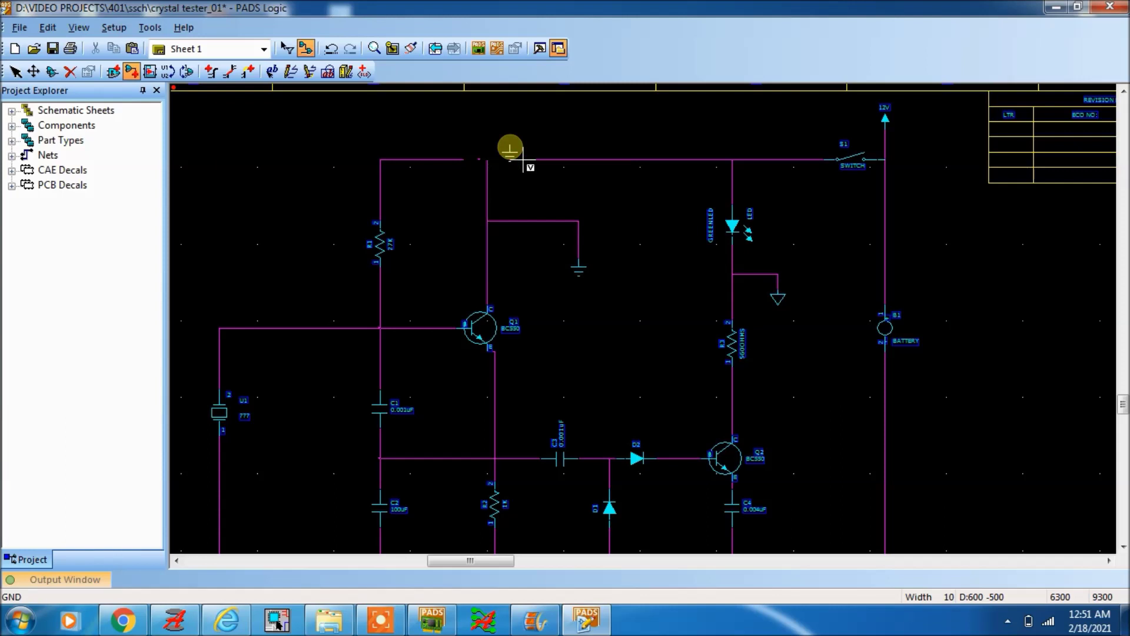
pyautogui.rightClick(519, 120)
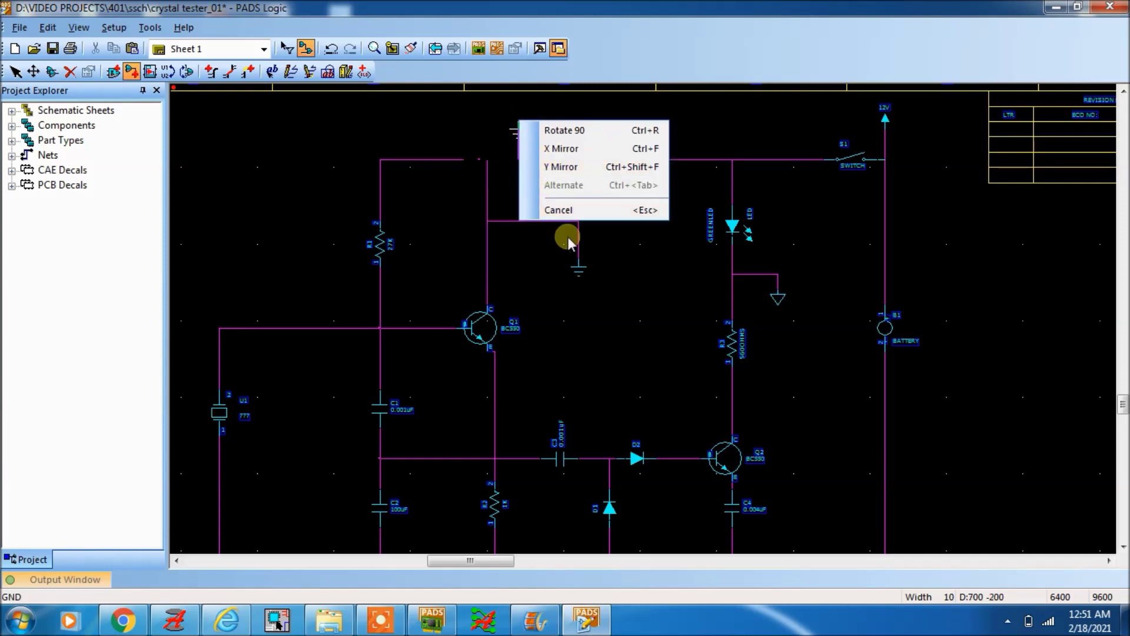
pyautogui.click(568, 211)
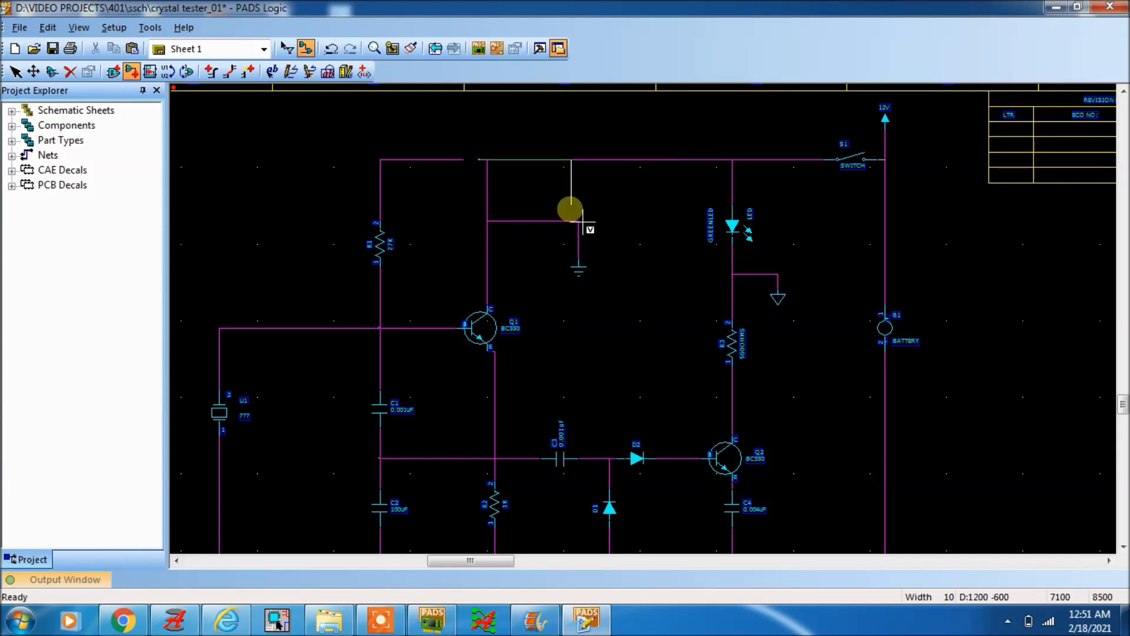
pyautogui.click(571, 211)
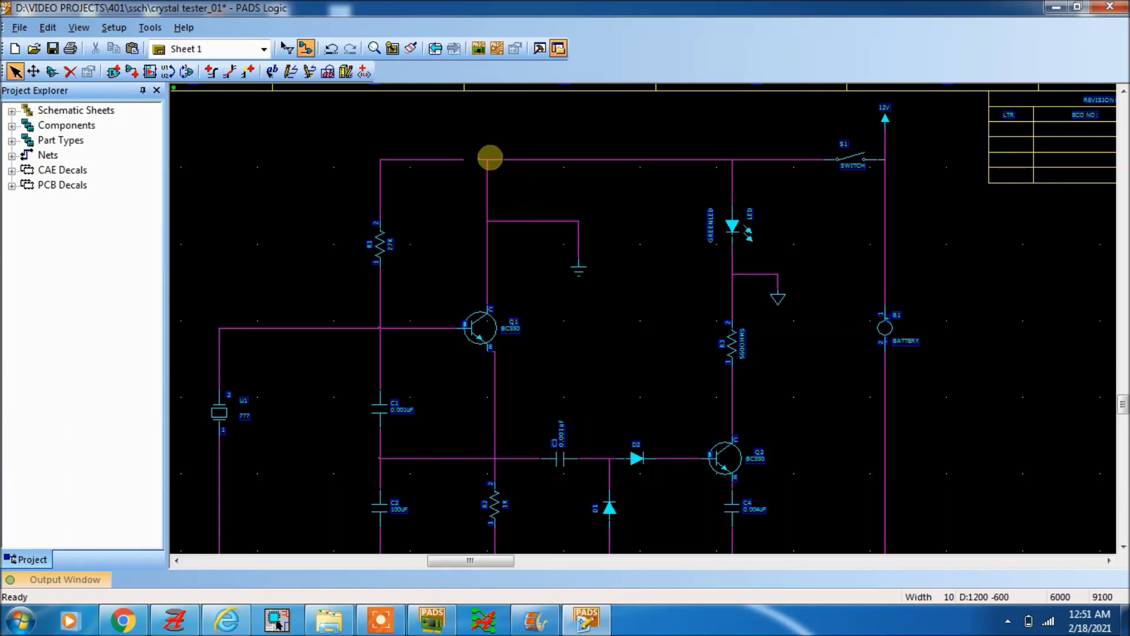
# Exit Add Connection mode with Esc
pyautogui.scroll(-2, 506, 197)
pyautogui.scroll(2, 533, 270)
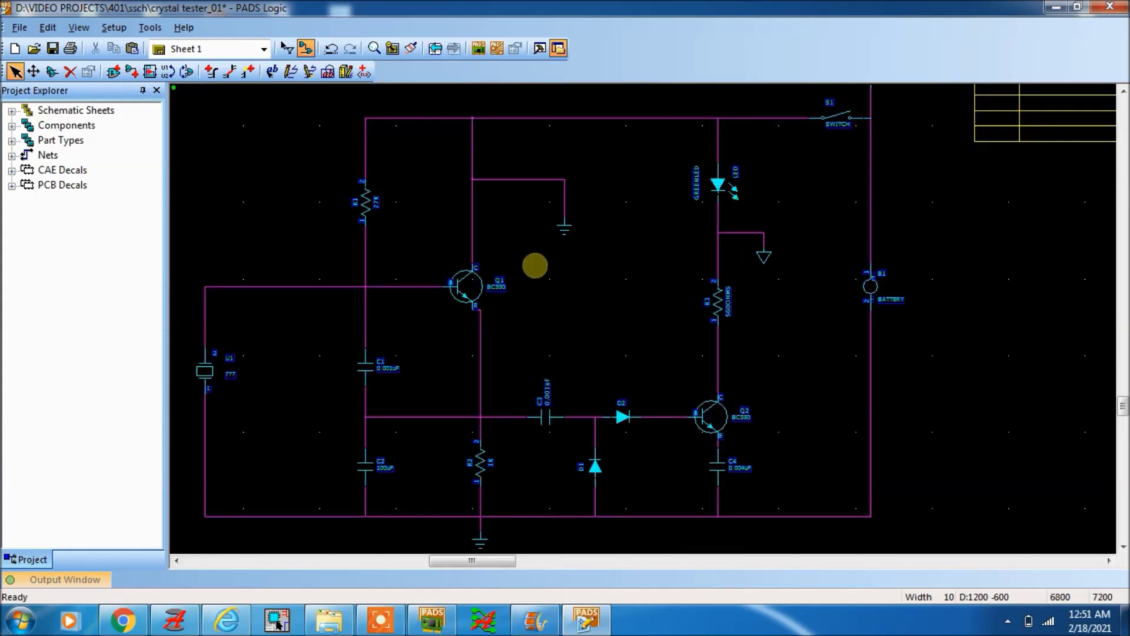
pyautogui.click(132, 72)
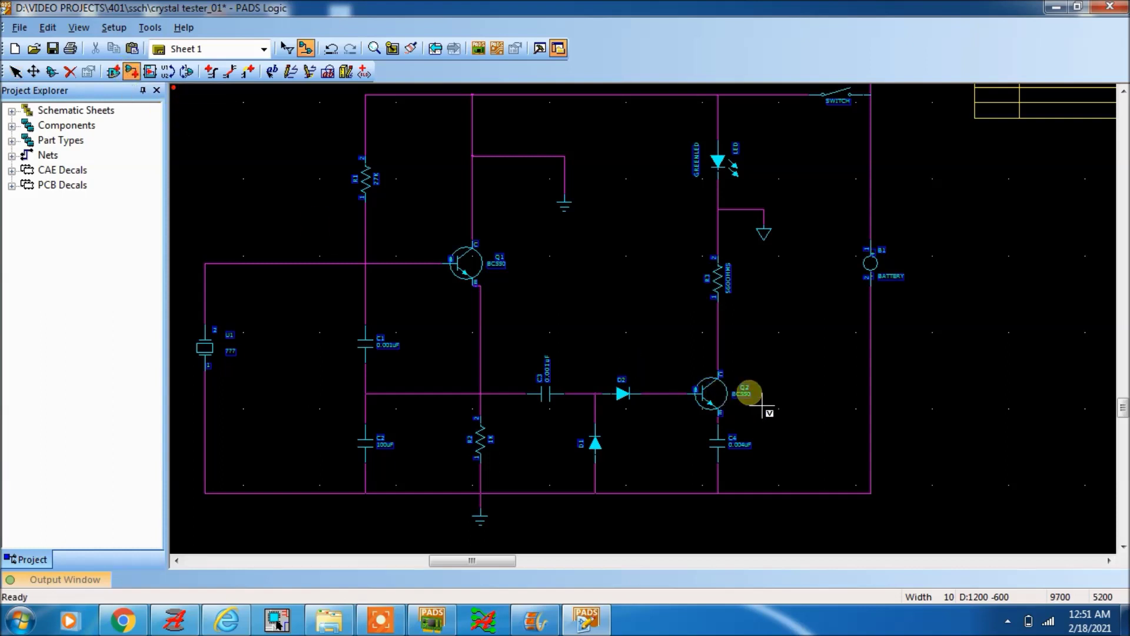
pyautogui.scroll(1, 783, 406)
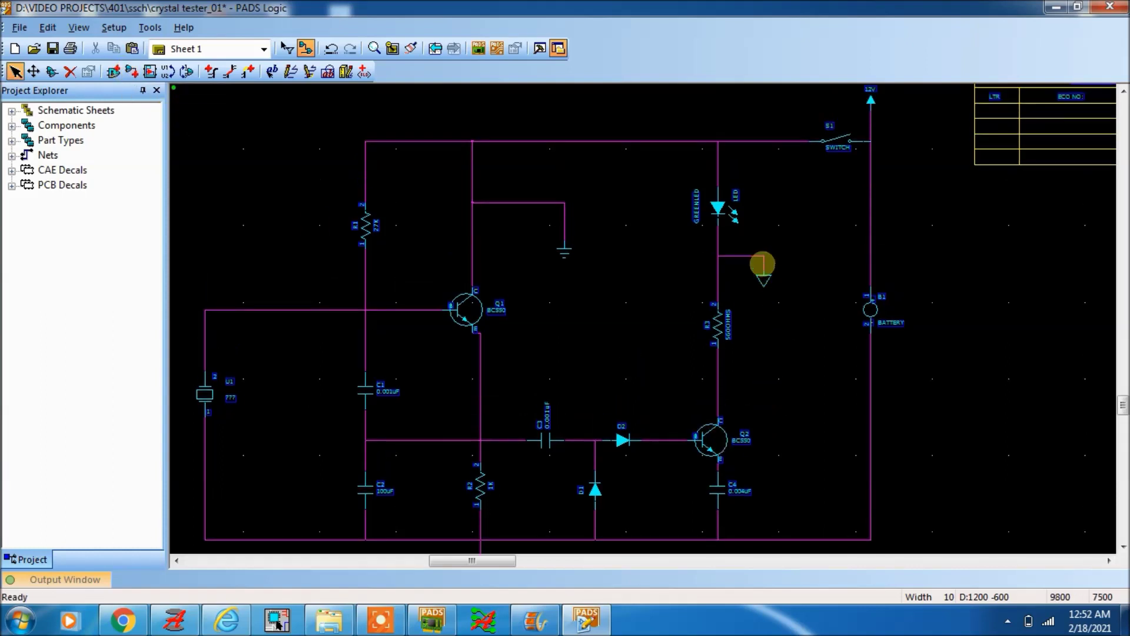
pyautogui.press('Escape')
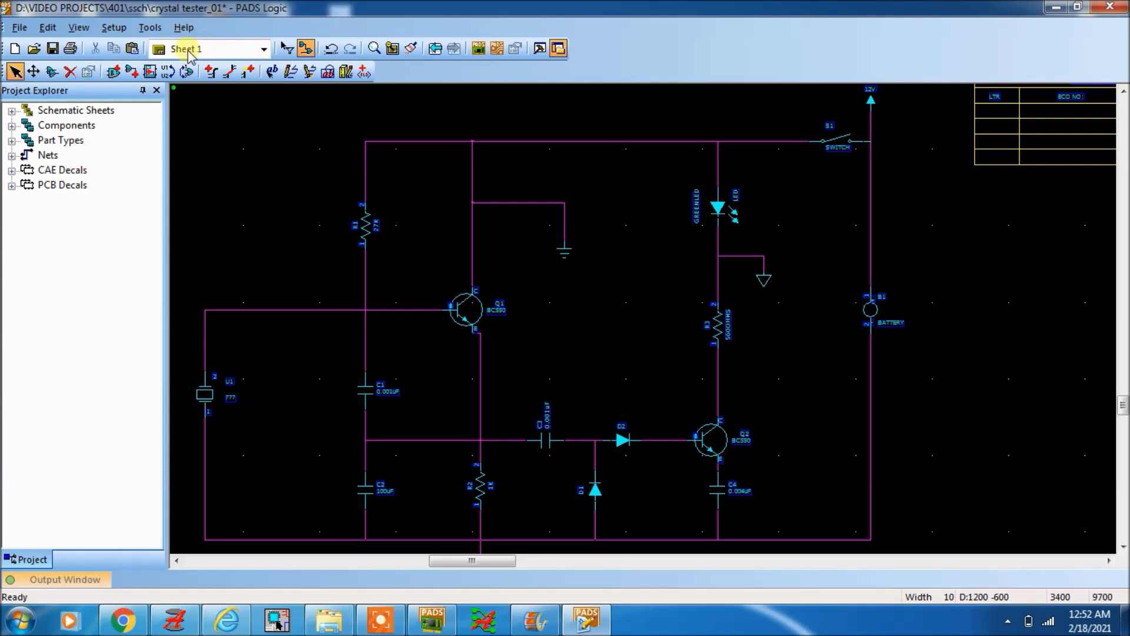
pyautogui.scroll(-1, 765, 383)
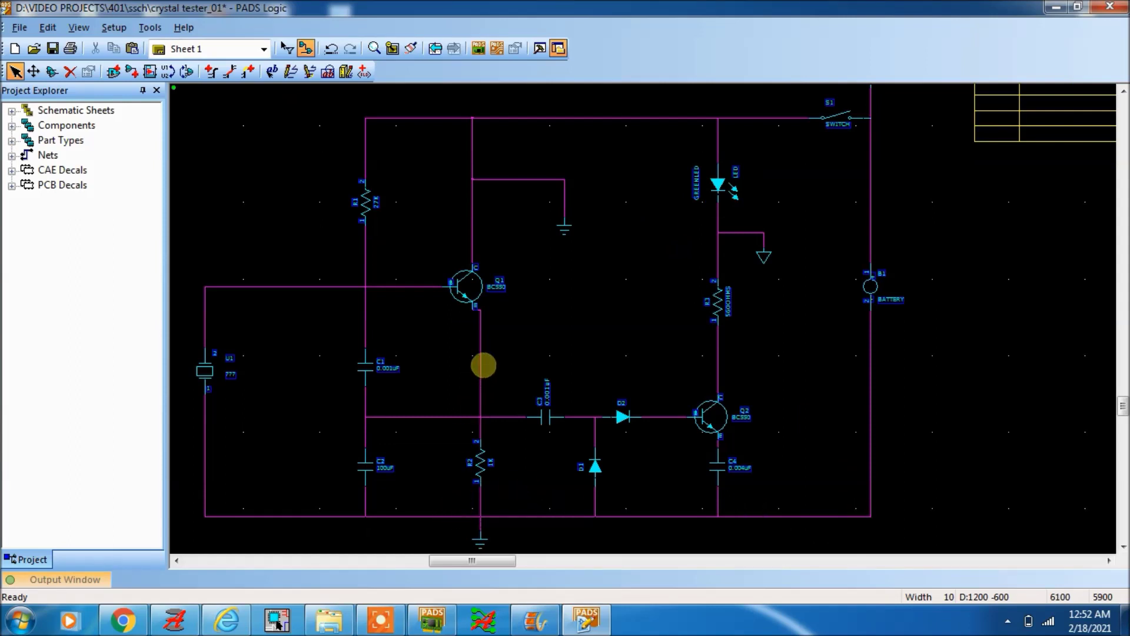
# Wire right from the Q1 emitter–R2 line, end it with a CHGND chassis-ground symbol, then exit
pyautogui.click(131, 73)
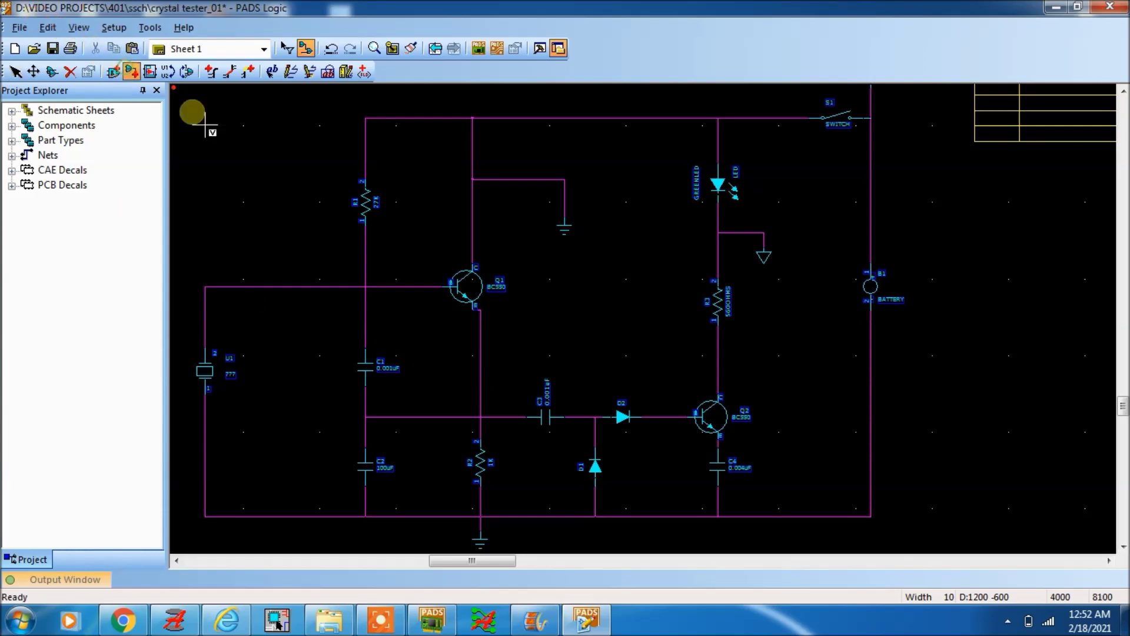
pyautogui.click(479, 346)
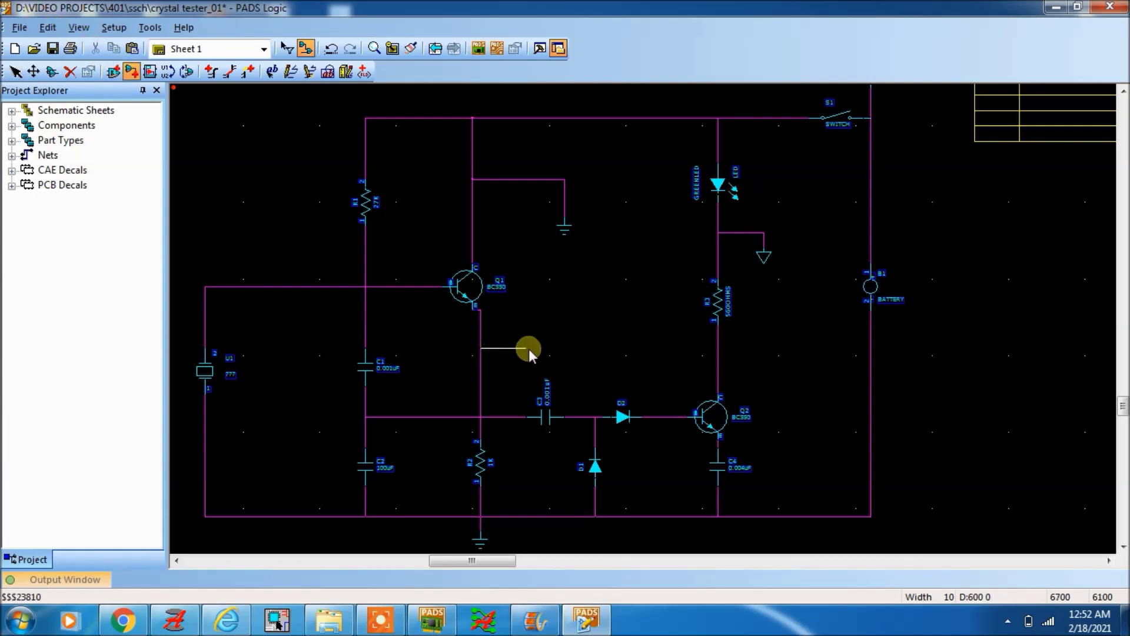
pyautogui.rightClick(528, 348)
pyautogui.click(571, 415)
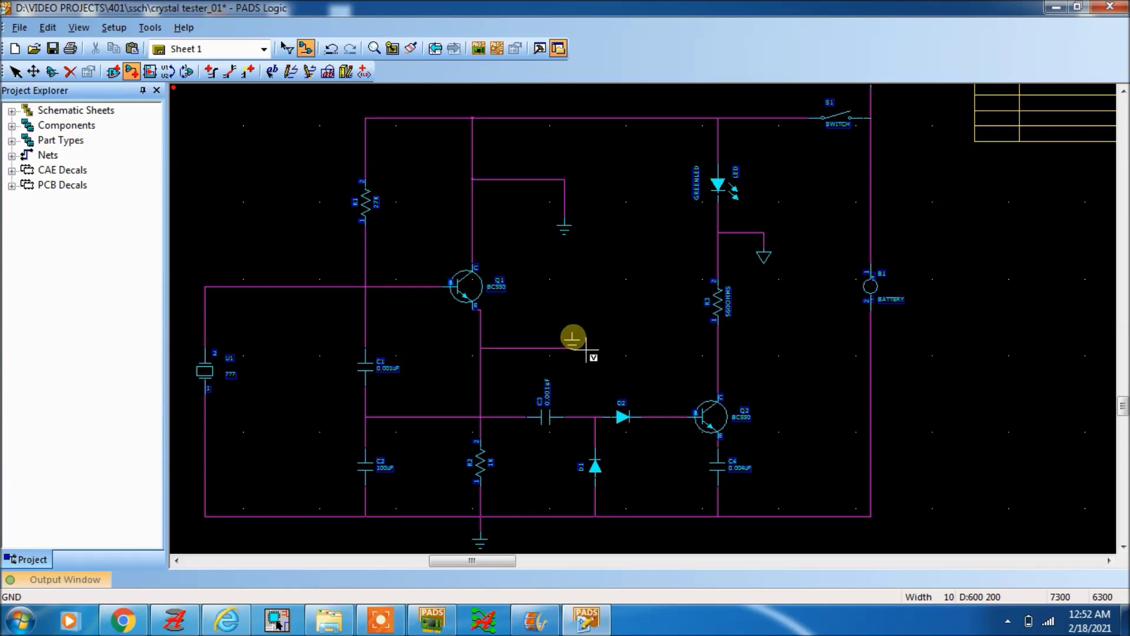
pyautogui.rightClick(572, 322)
pyautogui.click(619, 380)
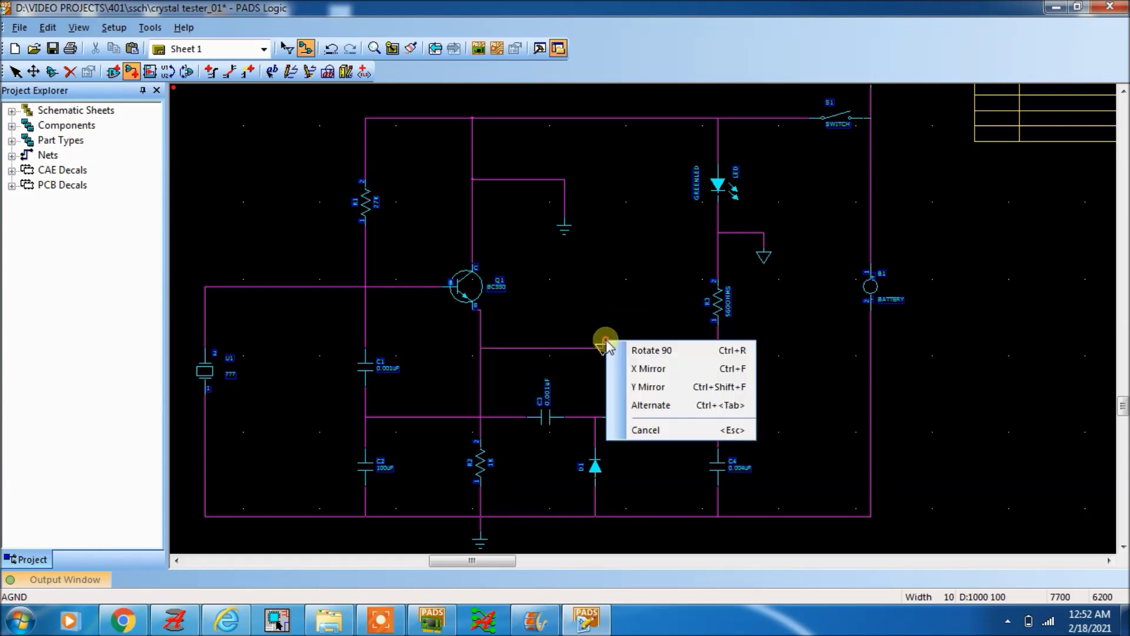
pyautogui.click(651, 404)
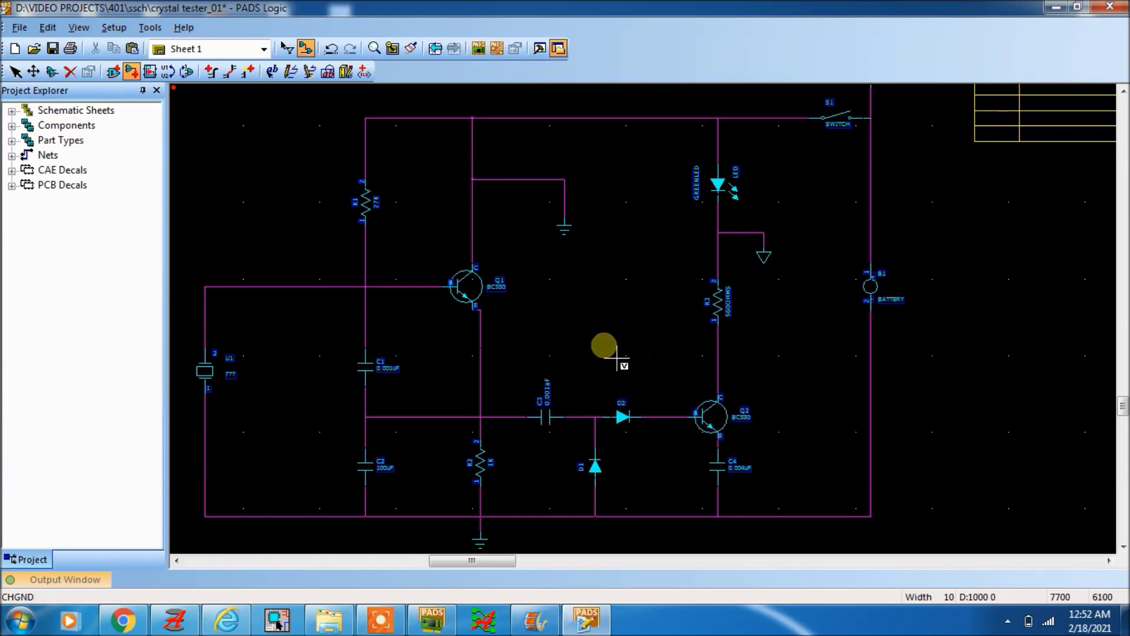
pyautogui.click(587, 370)
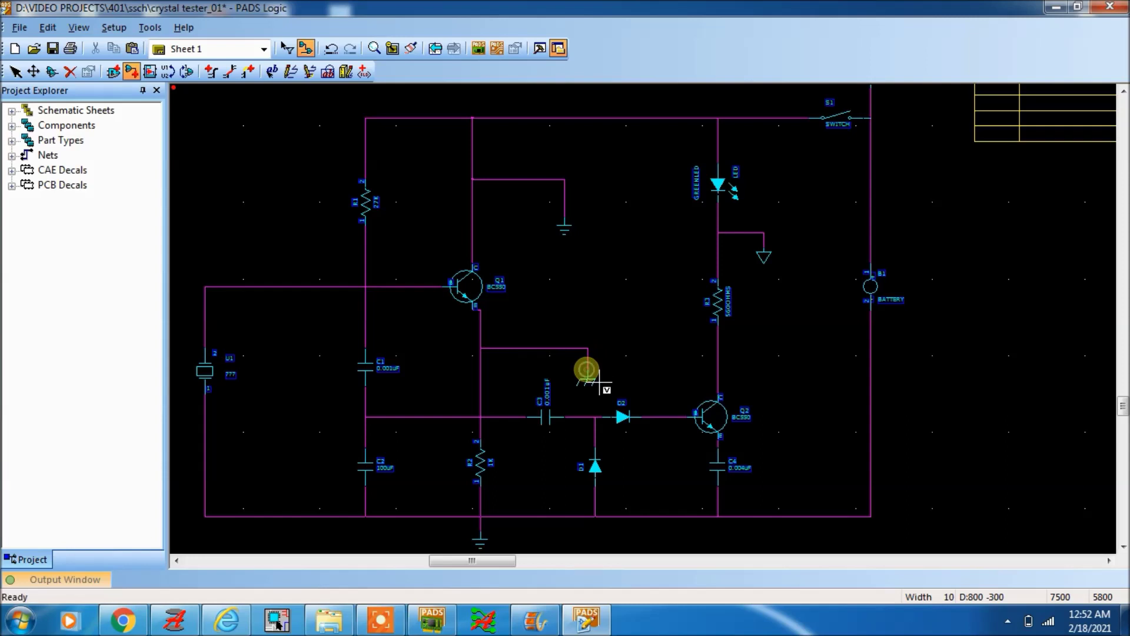
pyautogui.press('Escape')
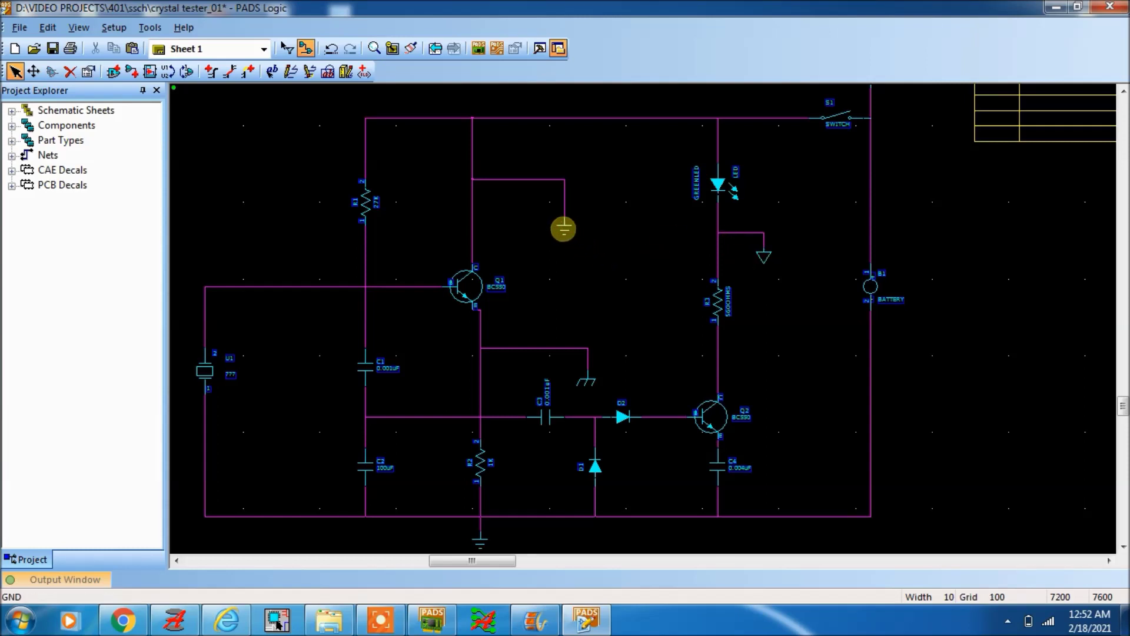
# Enable Net Name Label in the upper ground's properties and move the GND label beneath it
pyautogui.rightClick(563, 229)
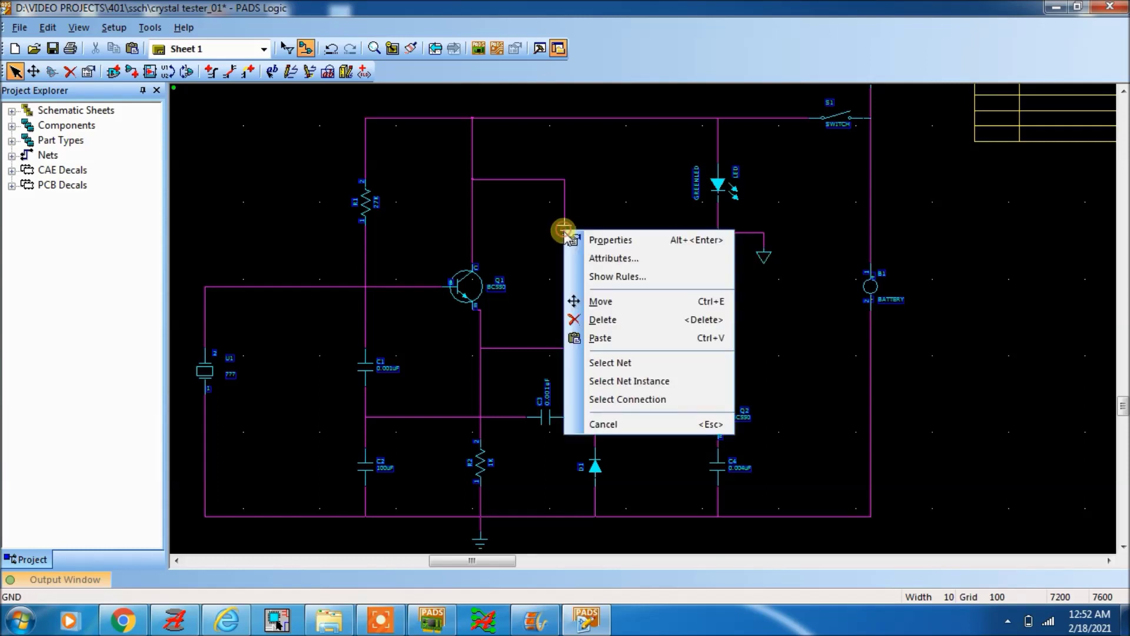
pyautogui.click(601, 237)
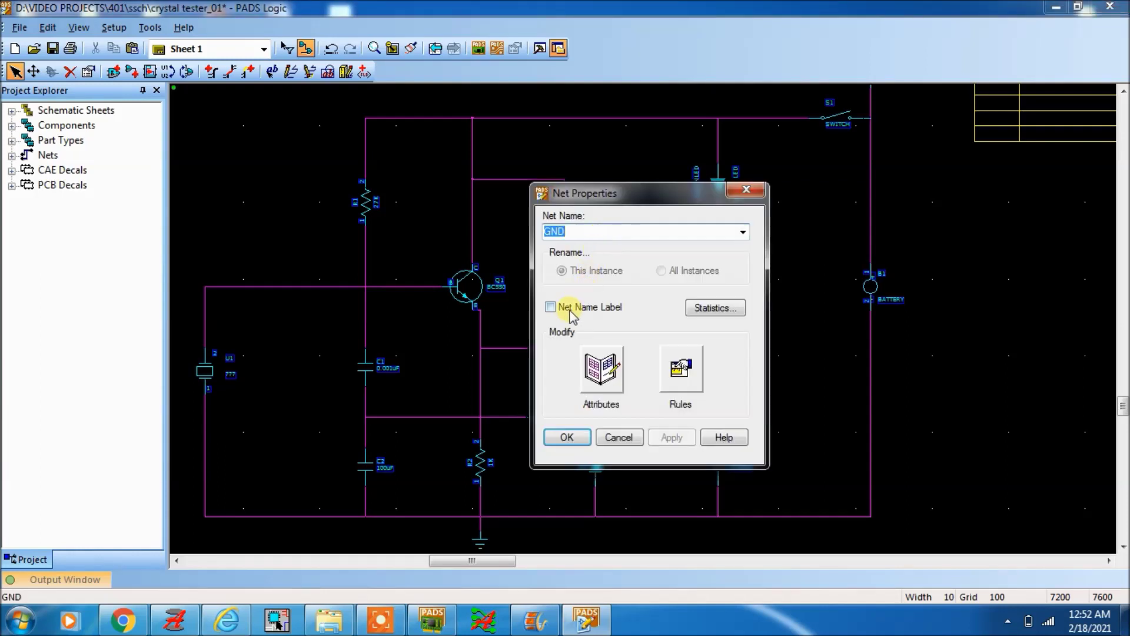
pyautogui.click(551, 307)
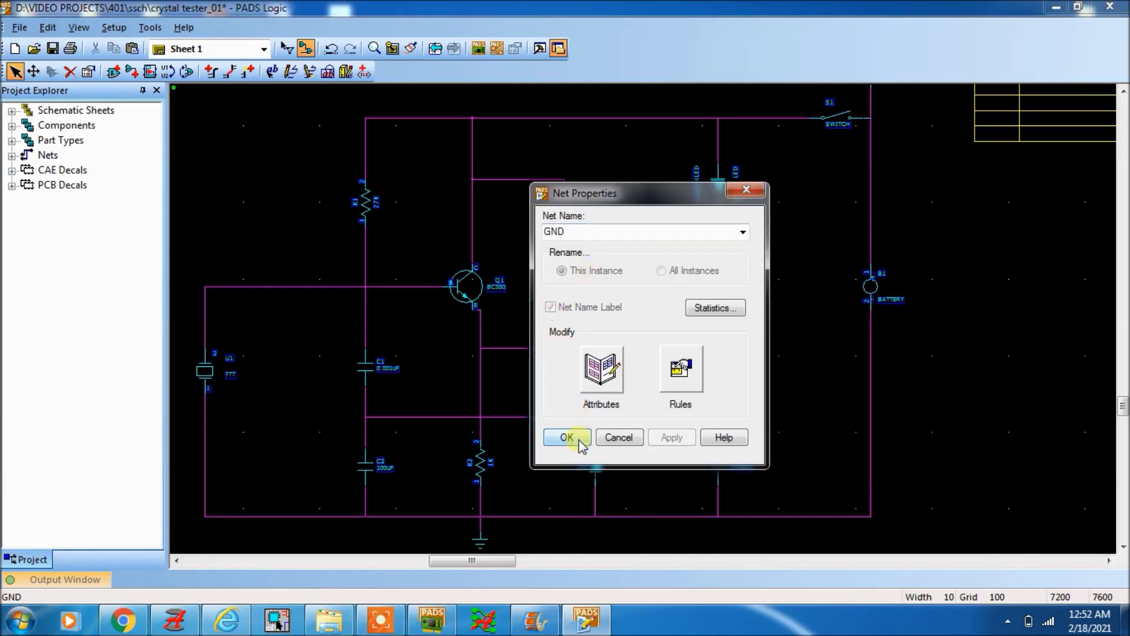
pyautogui.click(578, 440)
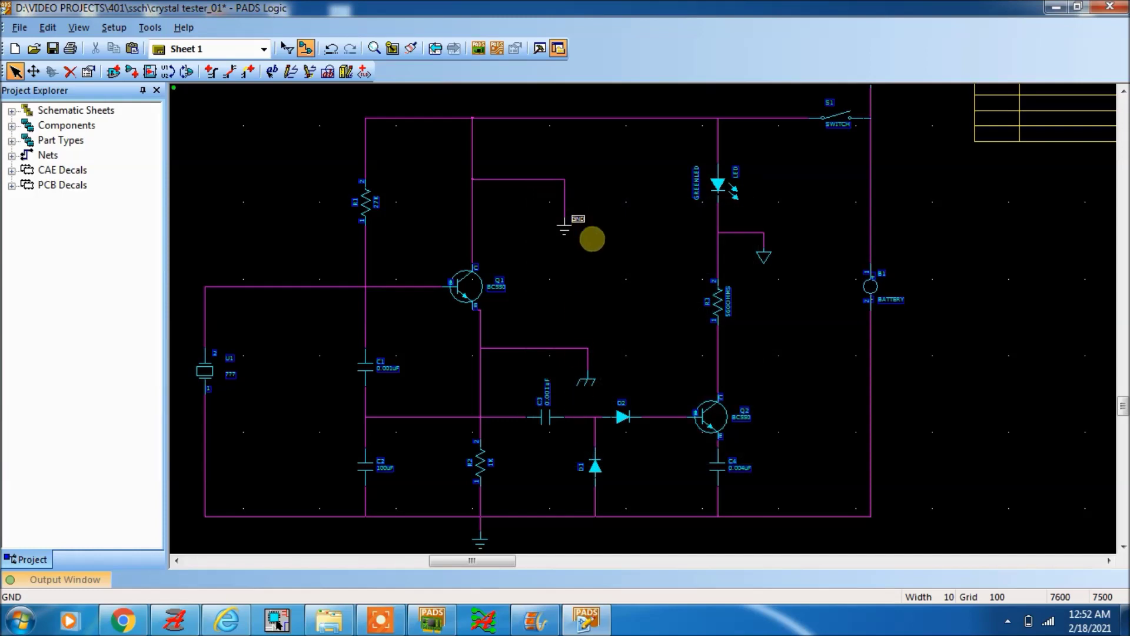
pyautogui.moveTo(580, 220); pyautogui.dragTo(564, 246)
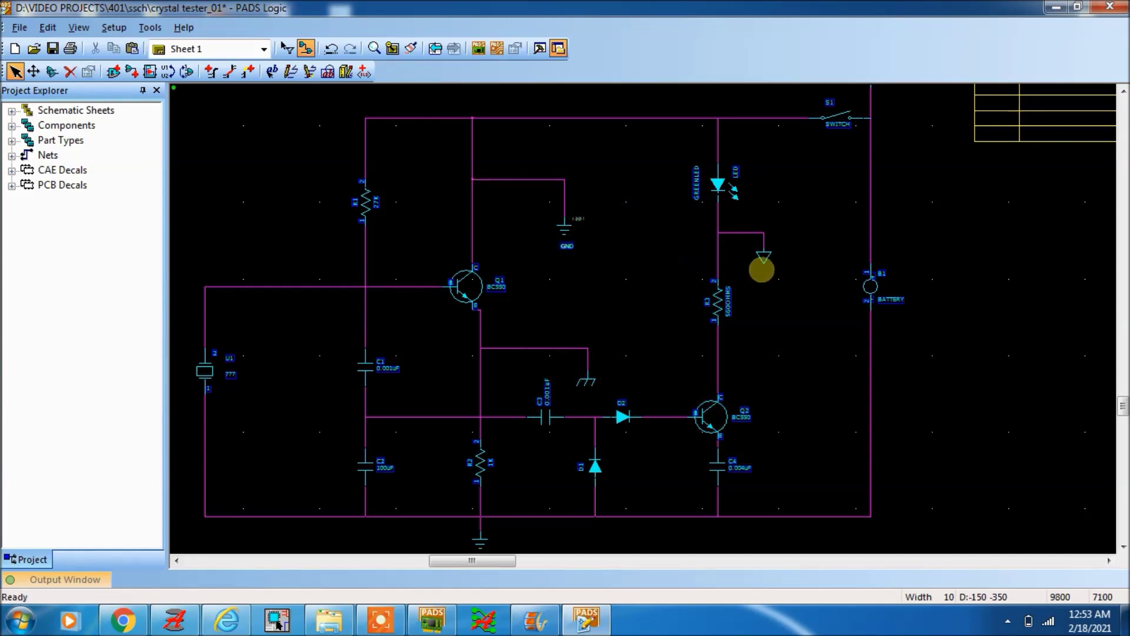
# Turn on Net Name Label in the AGND symbol's properties so its AGND label appears
pyautogui.rightClick(764, 259)
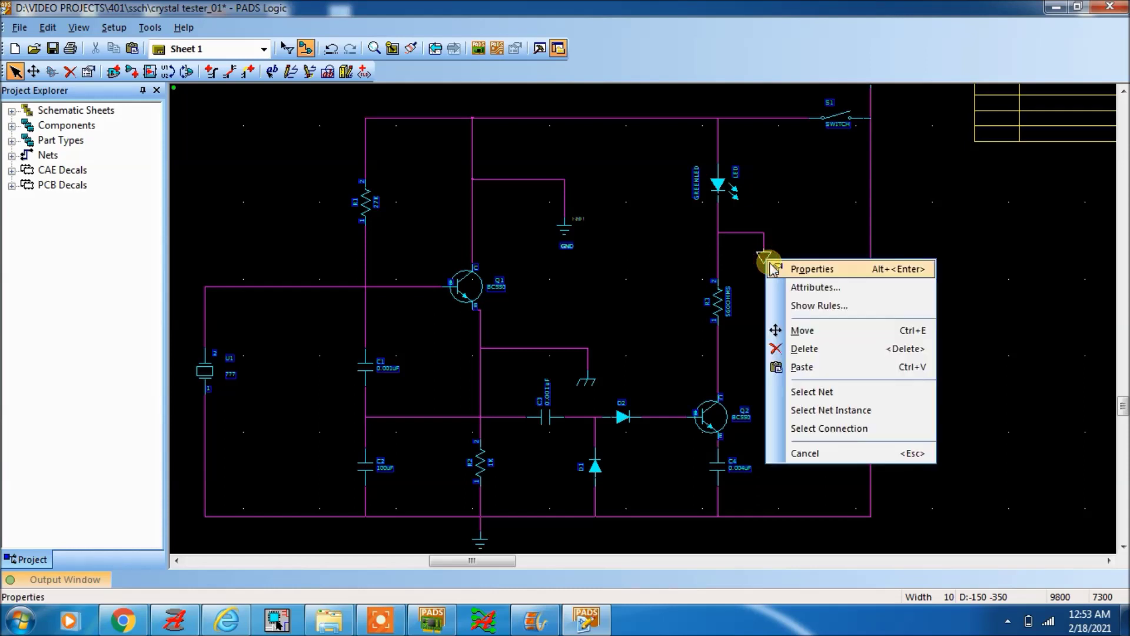
pyautogui.click(773, 268)
pyautogui.click(551, 306)
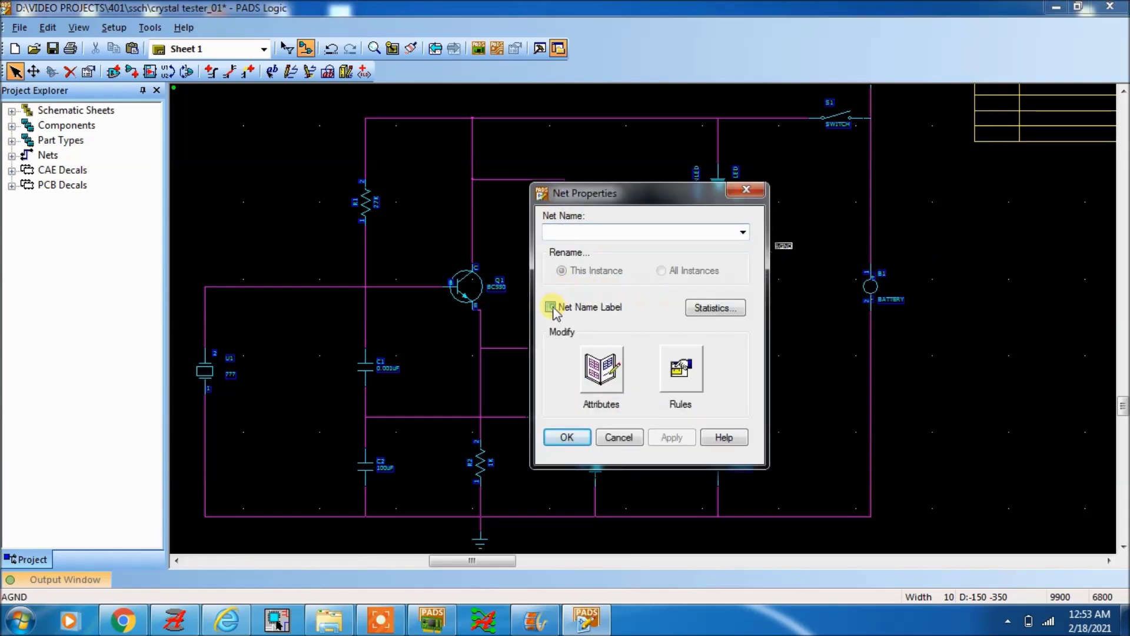
pyautogui.click(567, 437)
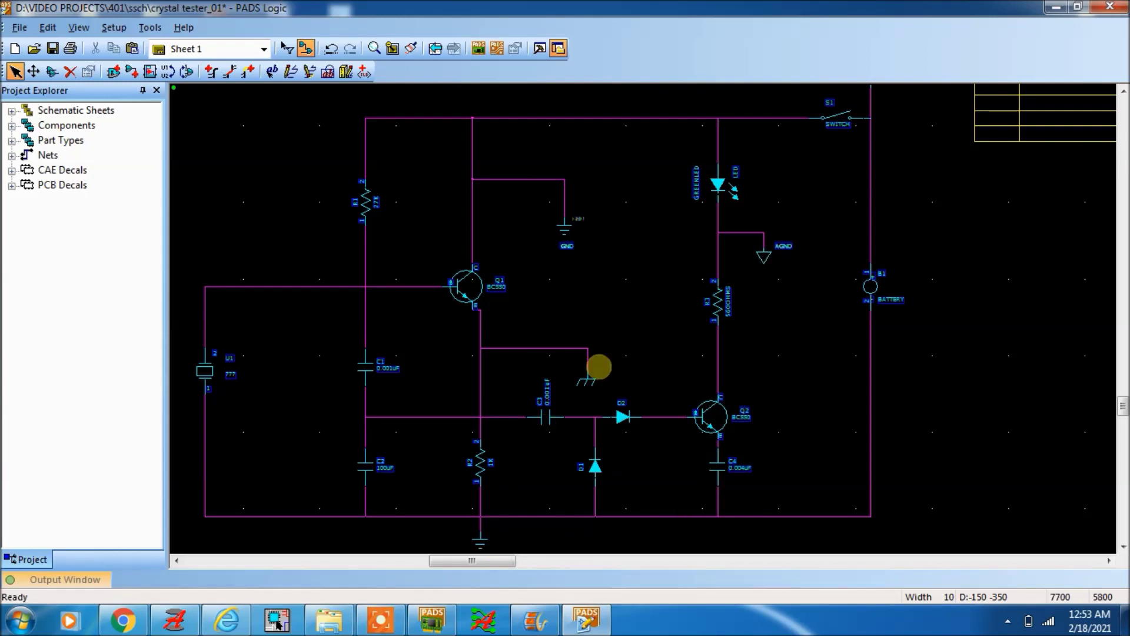
# Turn on Net Name Label in the chassis-ground symbol's properties, then deselect the CHGND label
pyautogui.rightClick(586, 381)
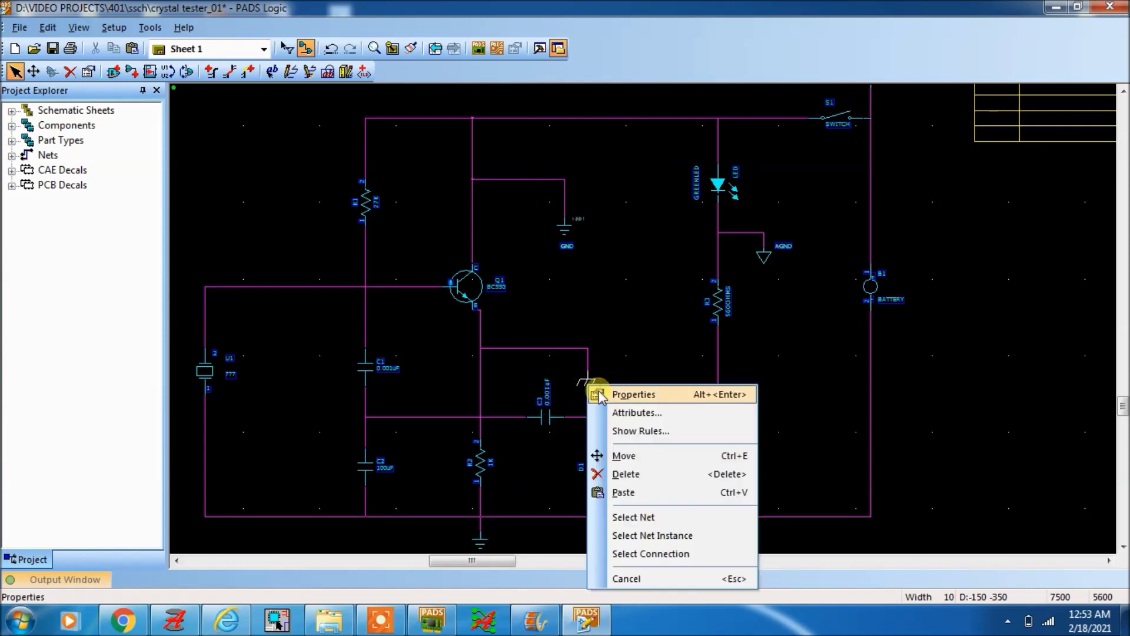
pyautogui.click(604, 390)
pyautogui.click(551, 307)
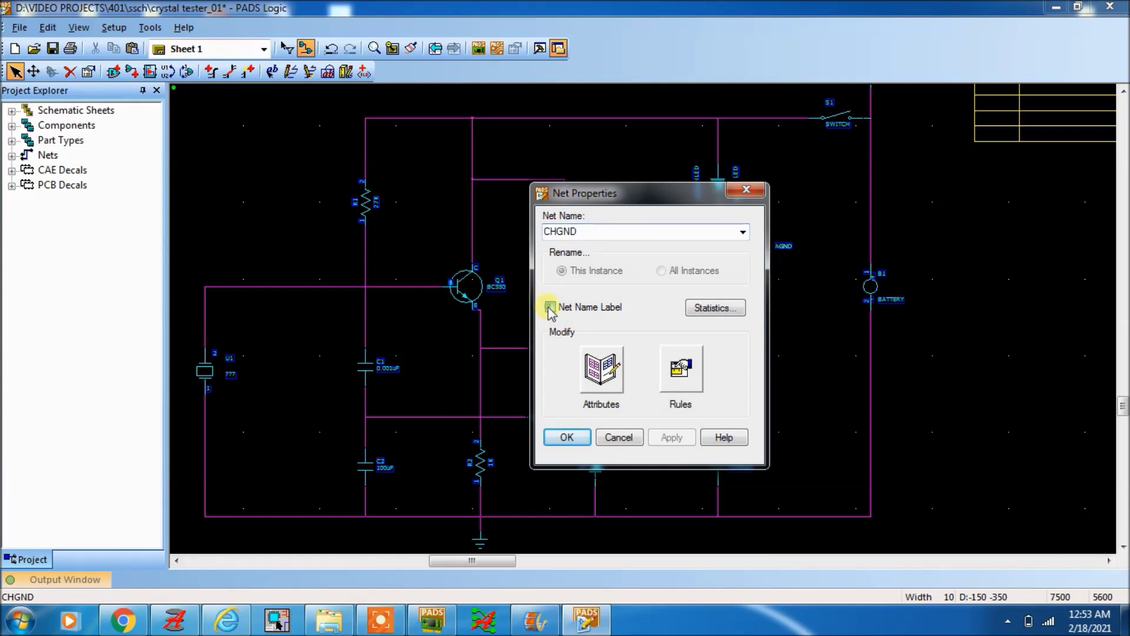
pyautogui.click(566, 439)
pyautogui.click(610, 363)
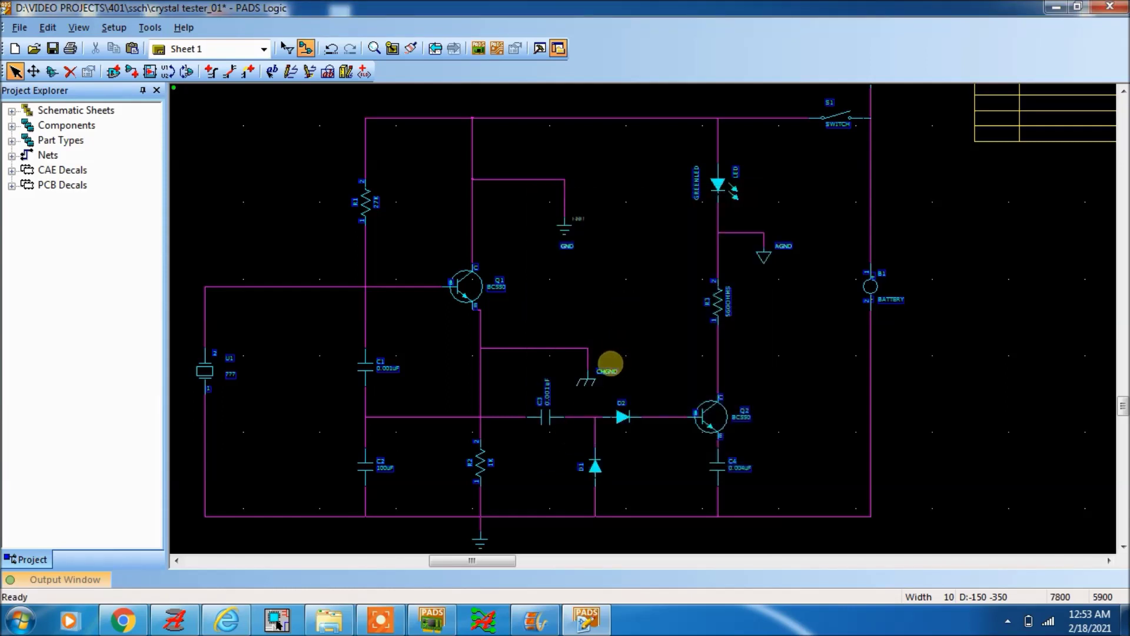
pyautogui.scroll(2, 610, 363)
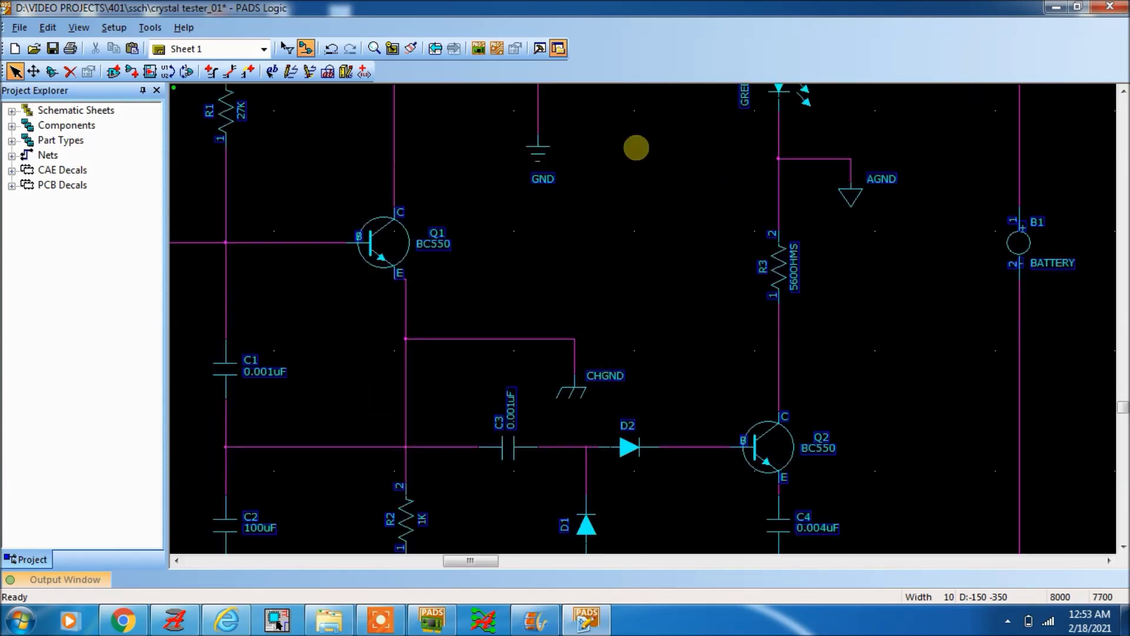
pyautogui.scroll(1, 635, 143)
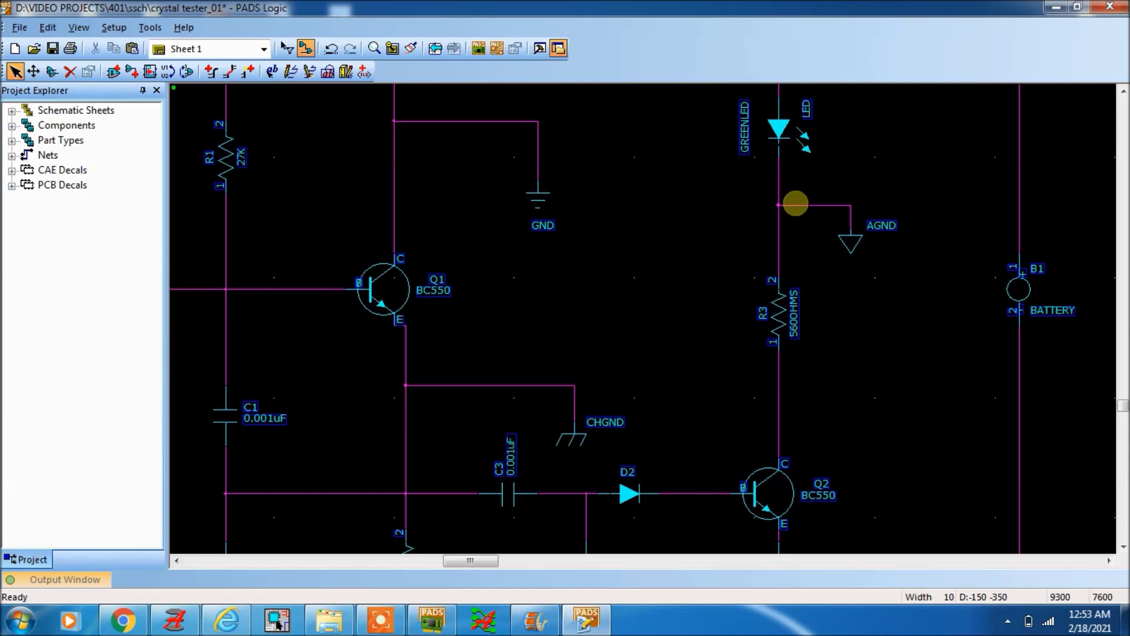
pyautogui.scroll(-2, 796, 203)
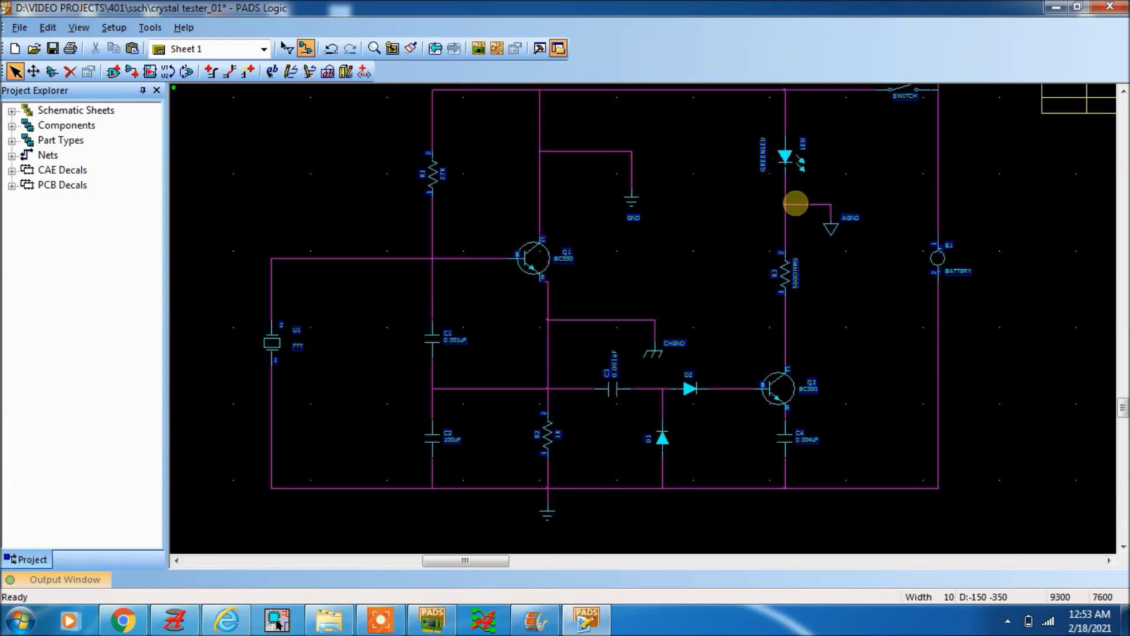